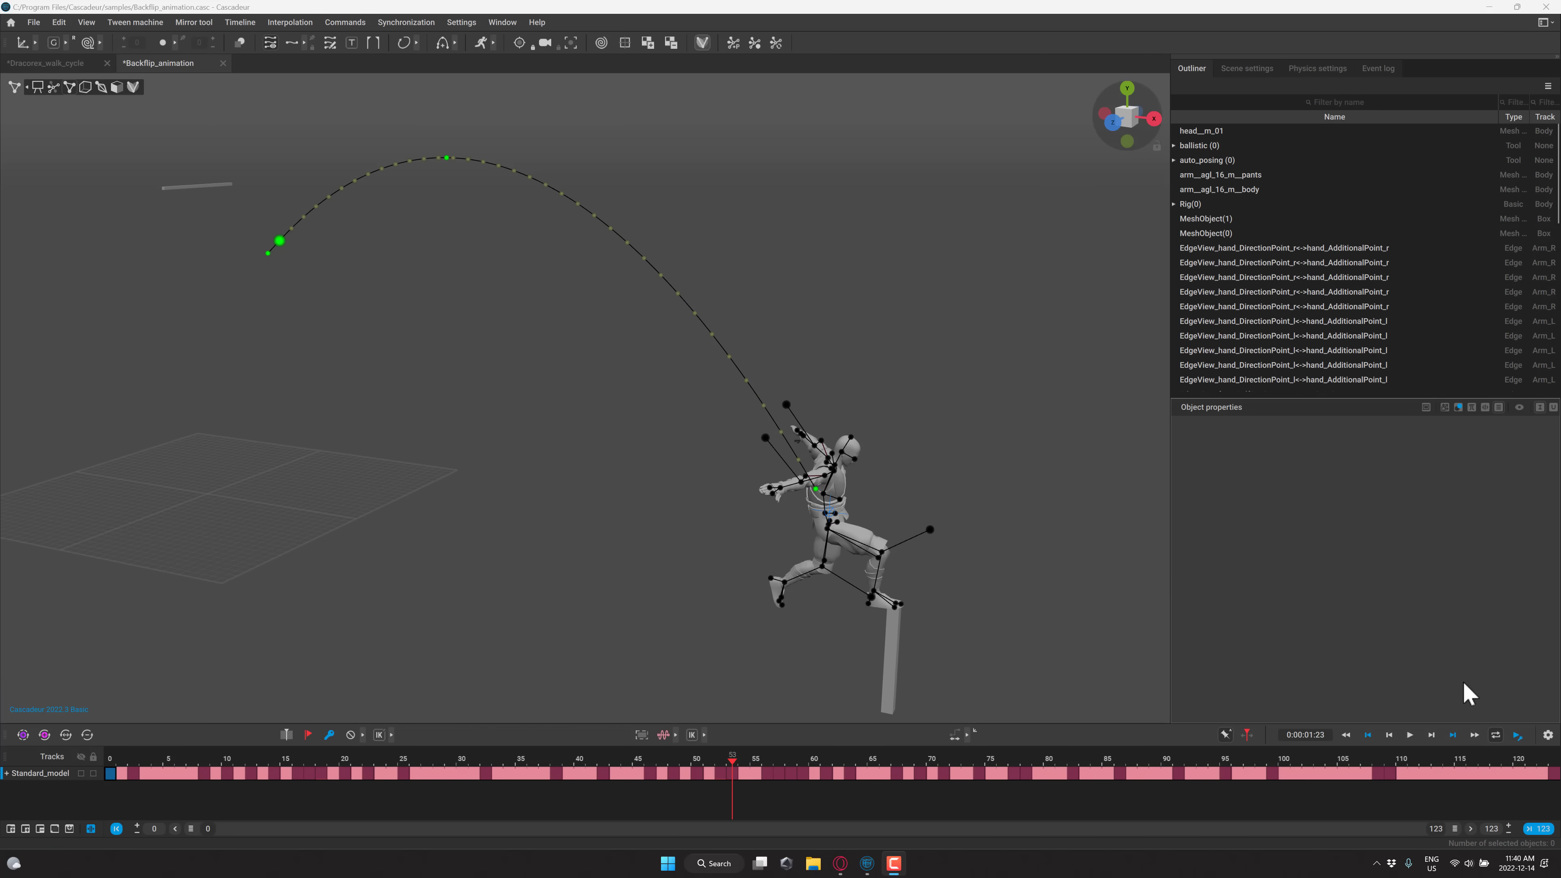
# Step: Play the backflip sample animation and stop it at frame 78, with the character landed on the pillar
pyautogui.click(1411, 736)
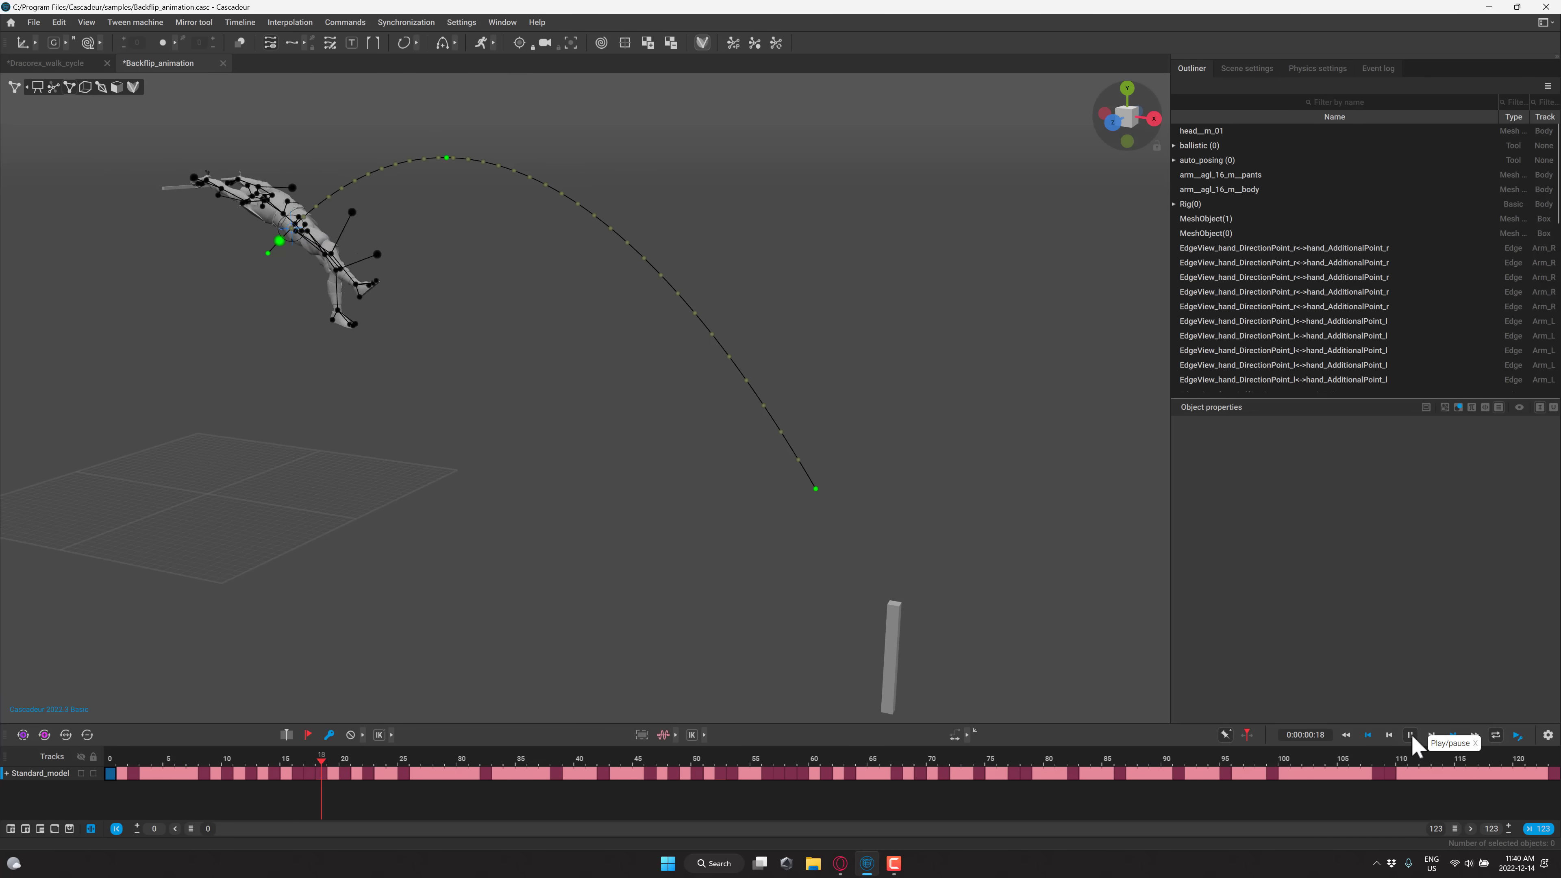
pyautogui.click(1410, 735)
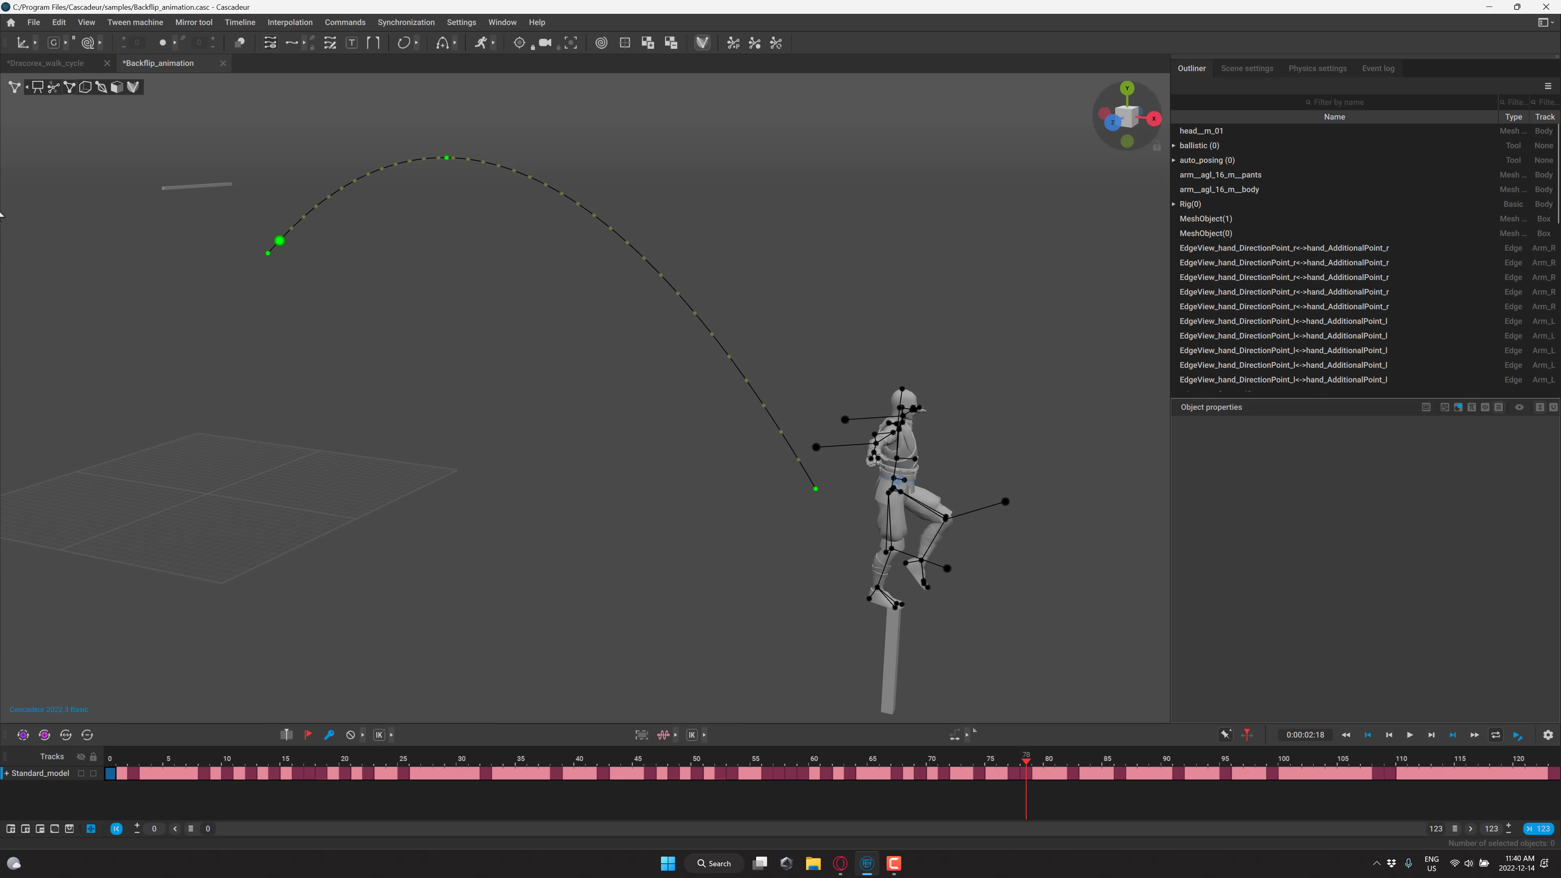
# Step: Show the auto-posing controllers and drag the left foot controller to raise and re-pose the foot
pyautogui.click(54, 87)
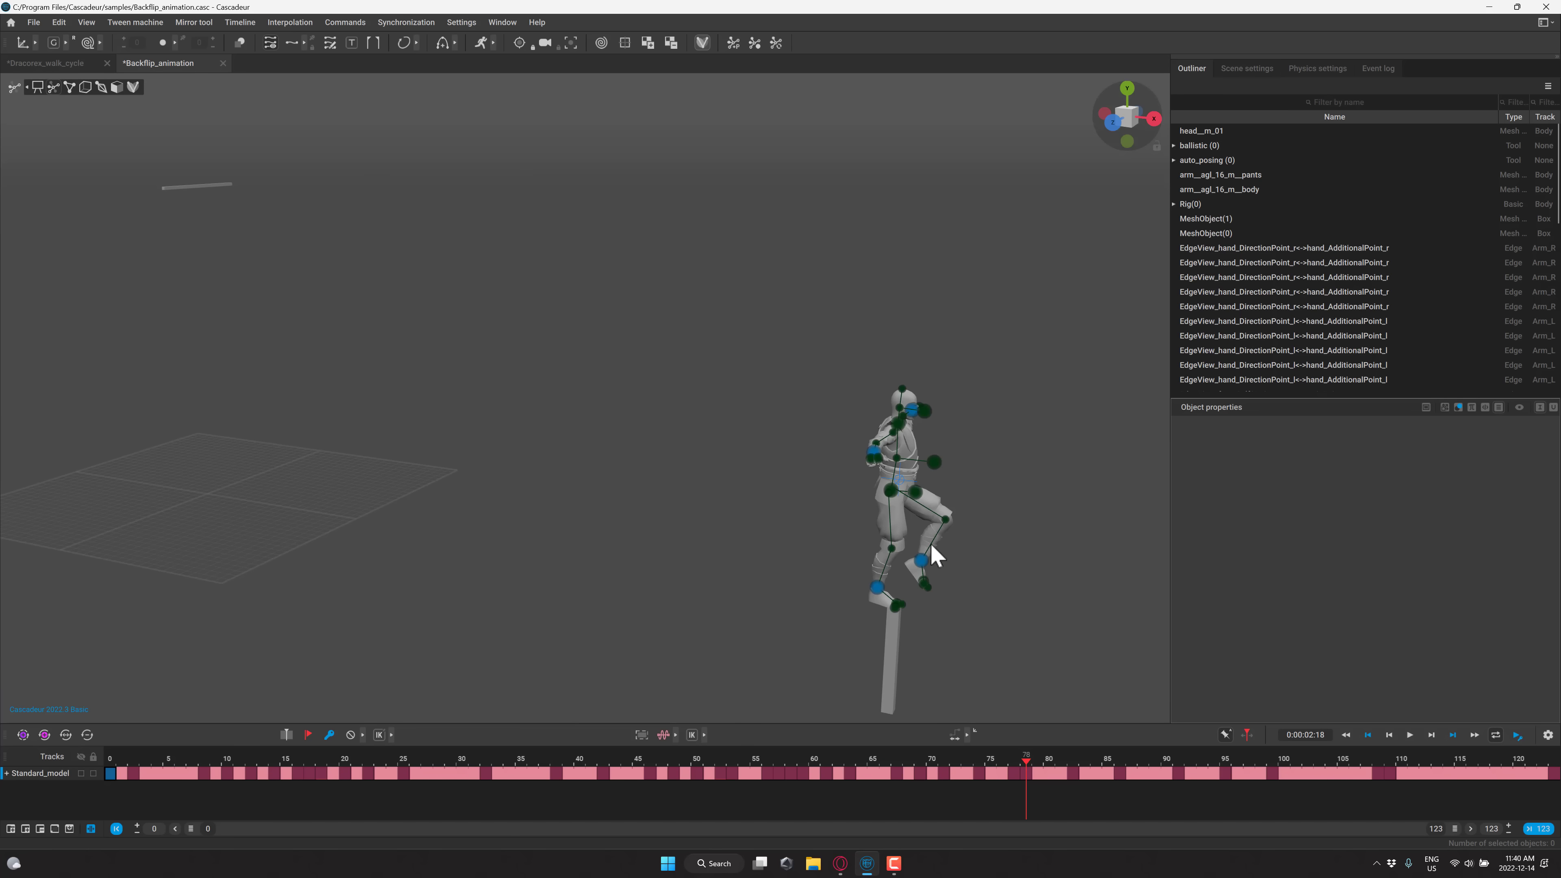
pyautogui.click(921, 562)
pyautogui.moveTo(931, 571)
pyautogui.mouseDown()
pyautogui.moveTo(869, 535)
pyautogui.moveTo(812, 557)
pyautogui.moveTo(762, 639)
pyautogui.moveTo(876, 566)
pyautogui.moveTo(933, 581)
pyautogui.moveTo(956, 539)
pyautogui.moveTo(986, 559)
pyautogui.moveTo(961, 551)
pyautogui.moveTo(994, 604)
pyautogui.moveTo(1055, 637)
pyautogui.moveTo(1104, 693)
pyautogui.moveTo(988, 545)
pyautogui.moveTo(956, 532)
pyautogui.moveTo(945, 546)
pyautogui.mouseUp()
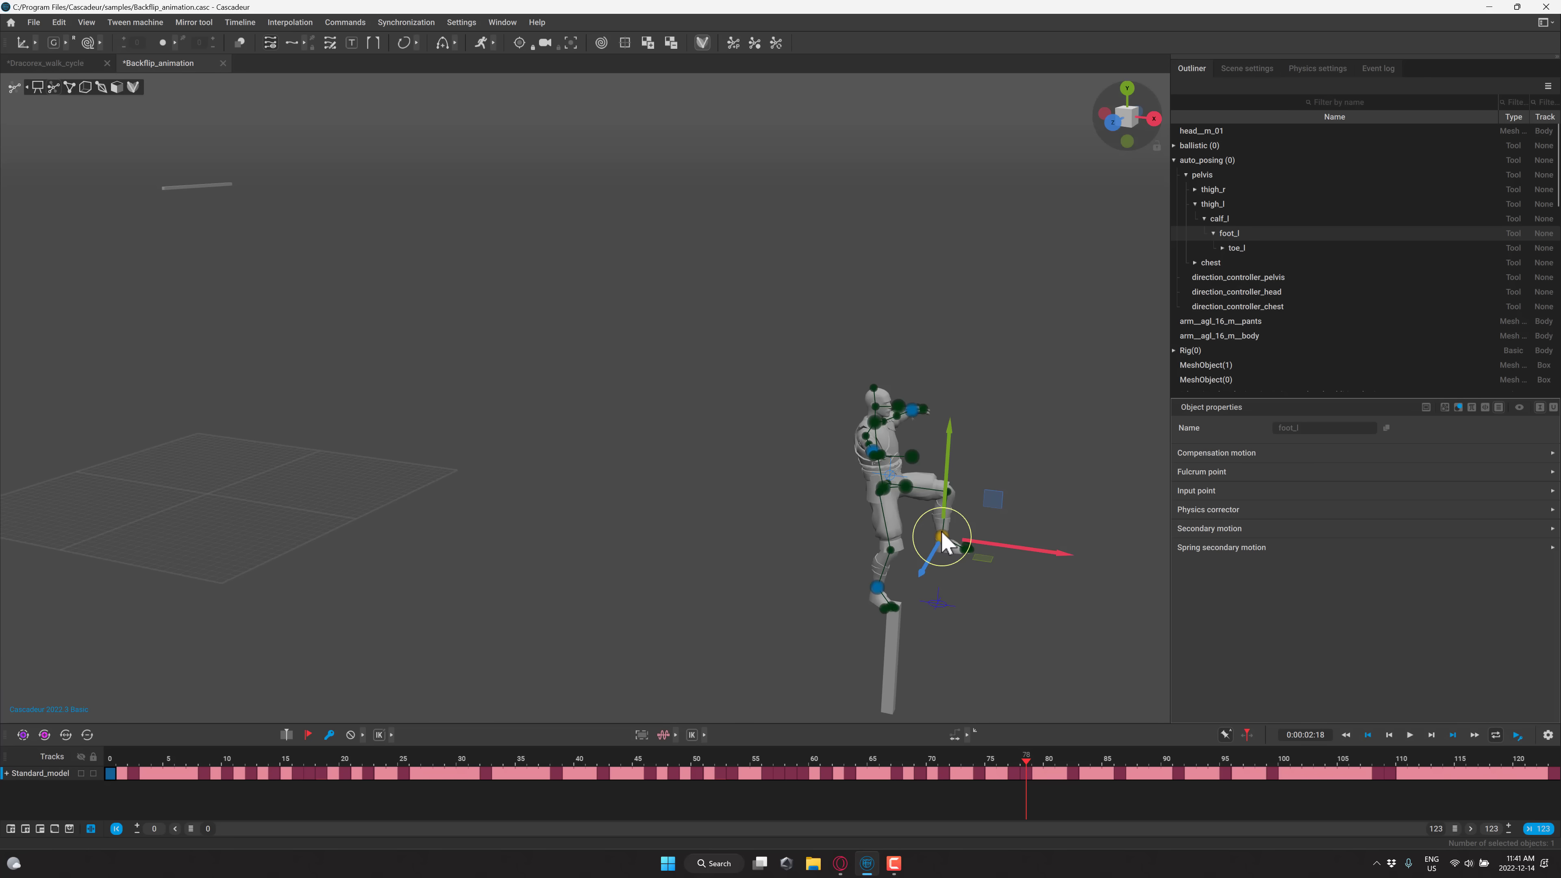
pyautogui.moveTo(944, 534)
pyautogui.mouseDown()
pyautogui.moveTo(930, 628)
pyautogui.moveTo(924, 550)
pyautogui.mouseUp()
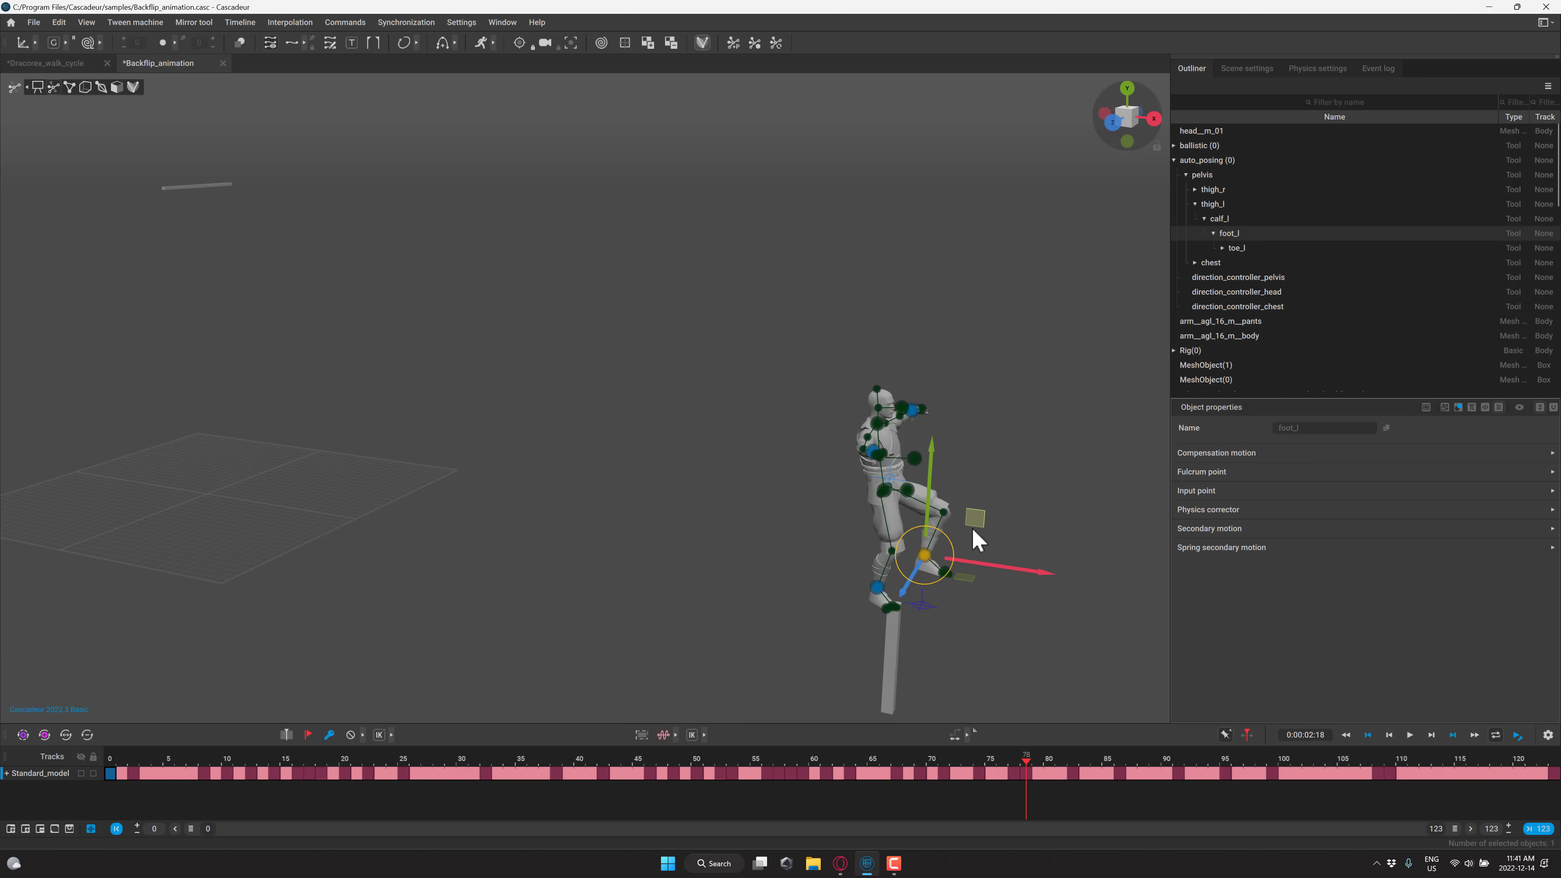
pyautogui.moveTo(929, 554)
pyautogui.mouseDown()
pyautogui.moveTo(847, 565)
pyautogui.moveTo(924, 573)
pyautogui.moveTo(931, 550)
pyautogui.mouseUp()
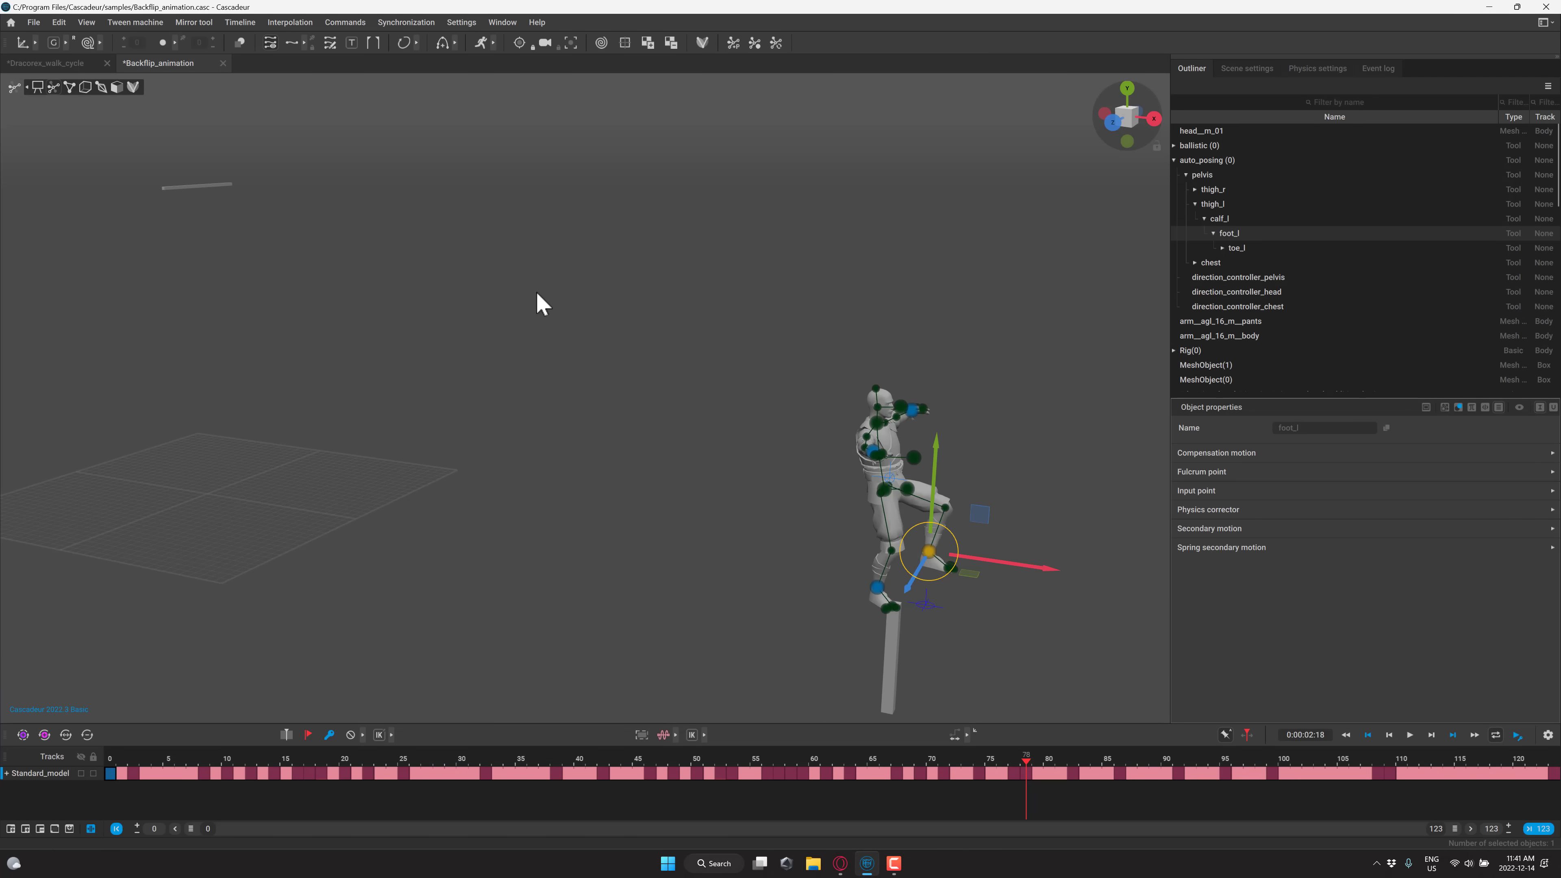
pyautogui.click(702, 44)
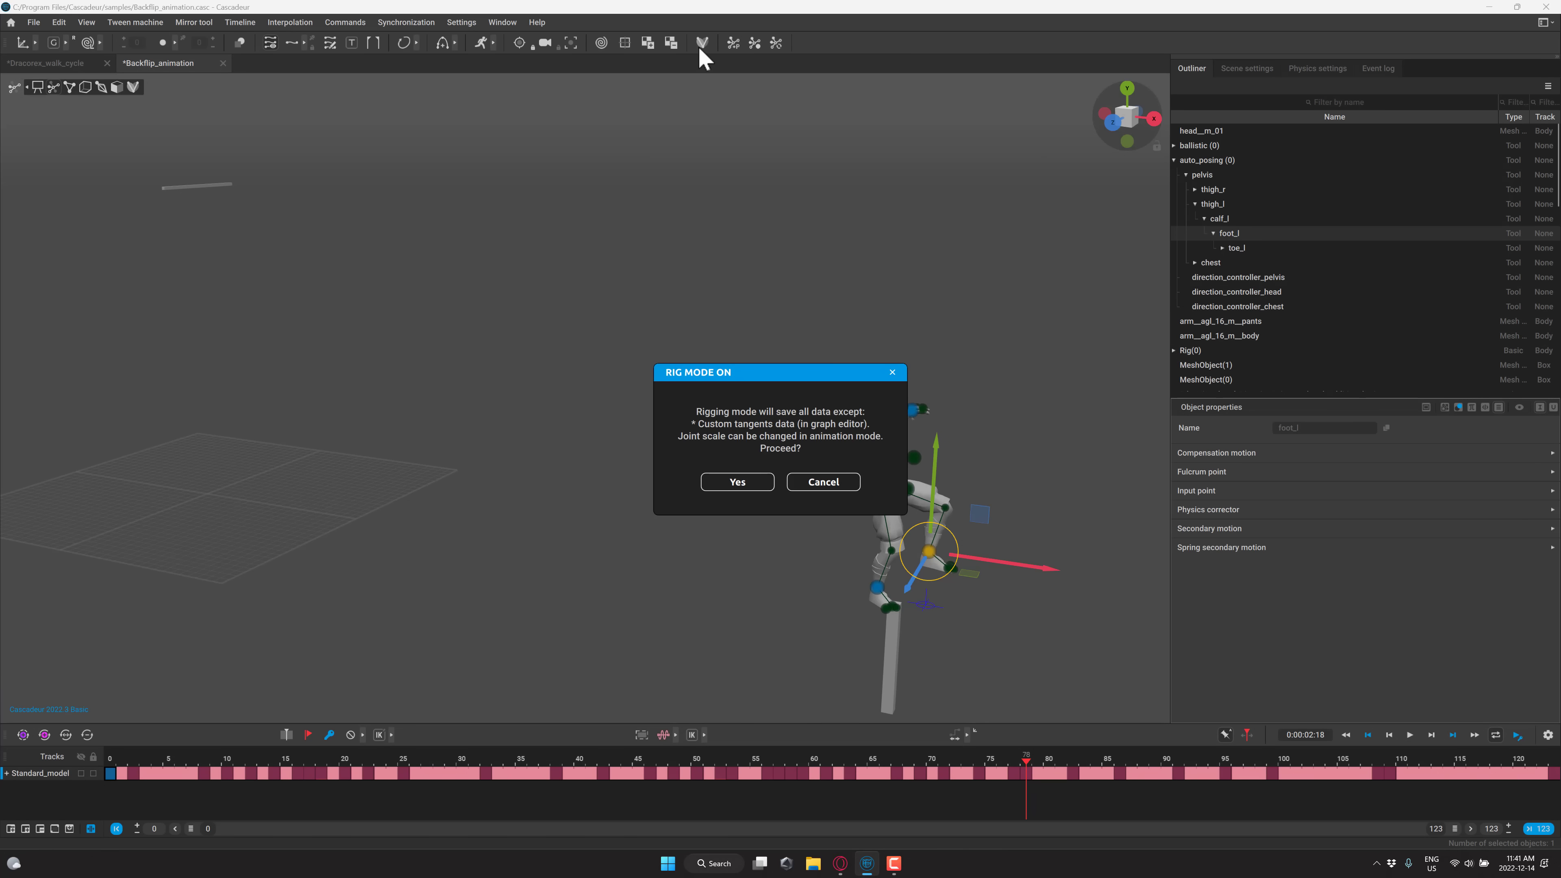
# Step: Confirm rigging mode, inspect the arm_l joint in the Quick Rigging Tool, then close it
pyautogui.click(728, 489)
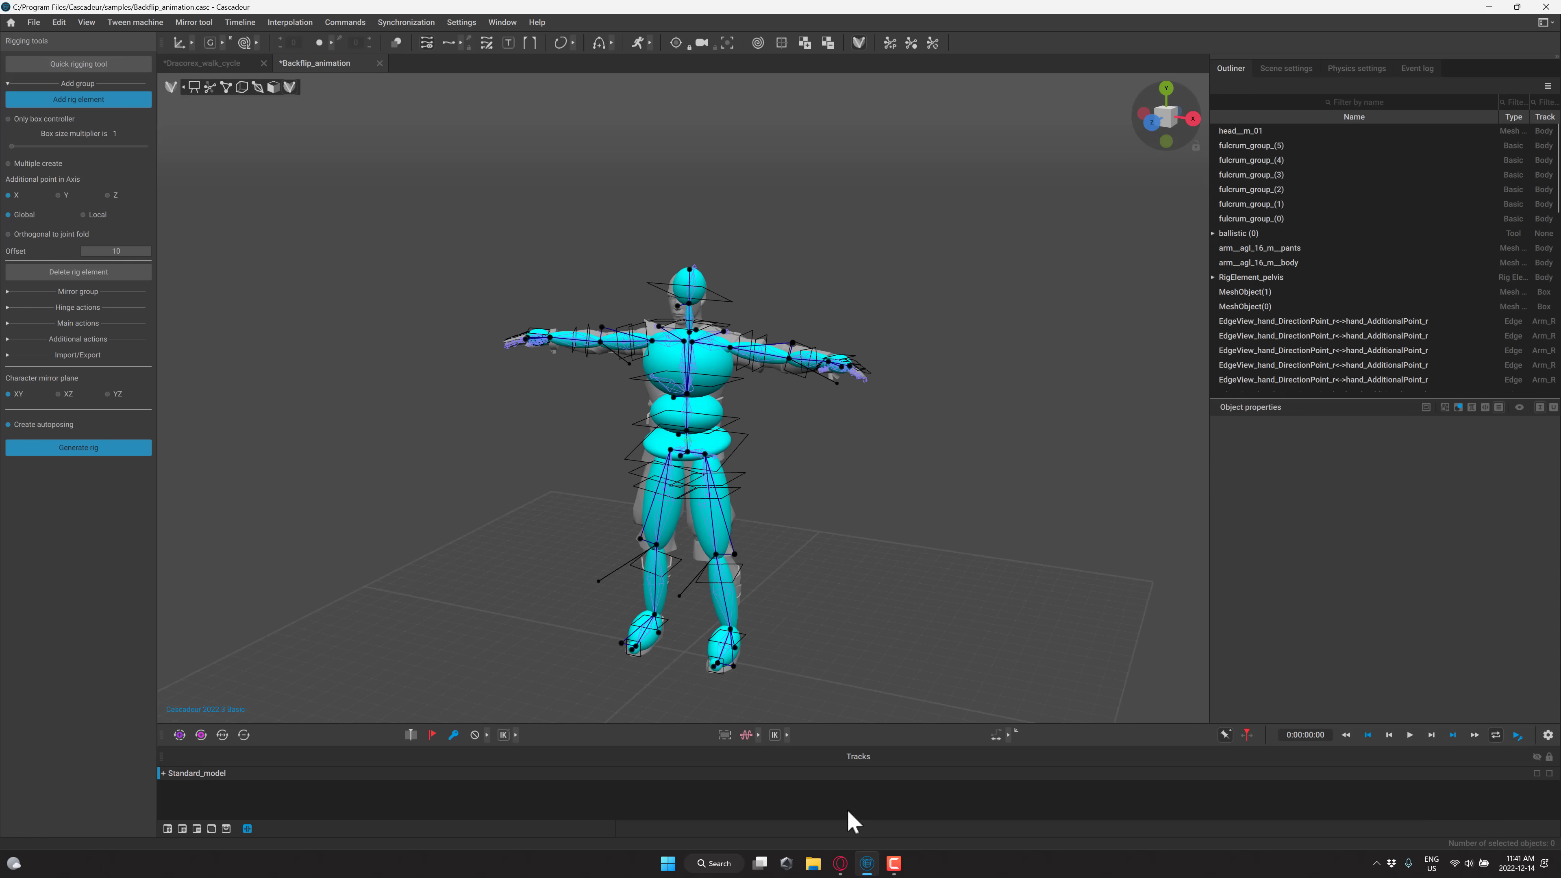
pyautogui.click(82, 65)
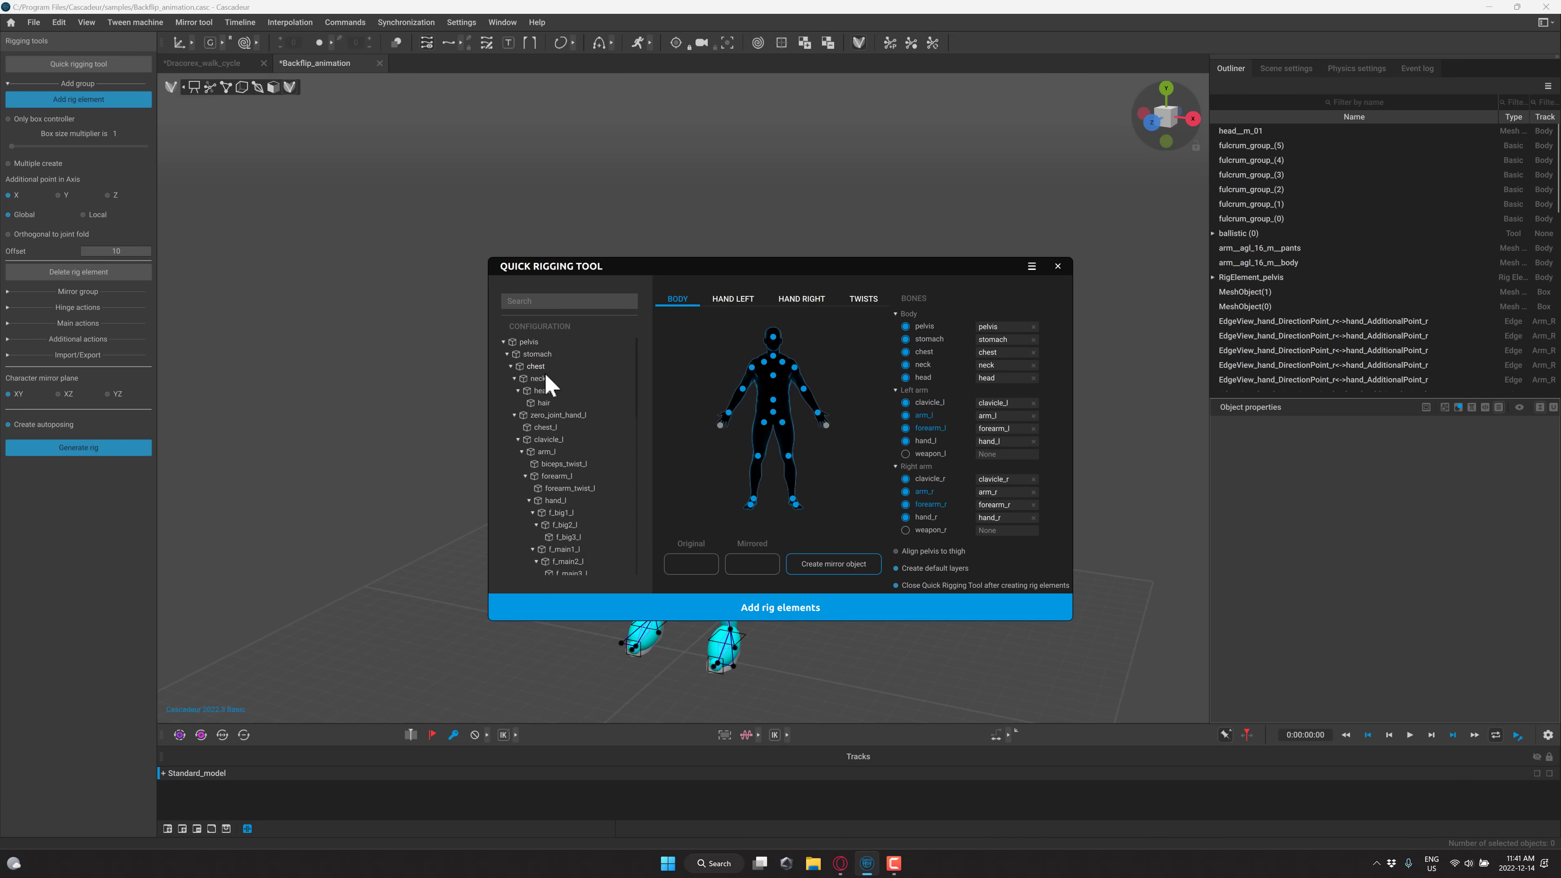
pyautogui.click(540, 452)
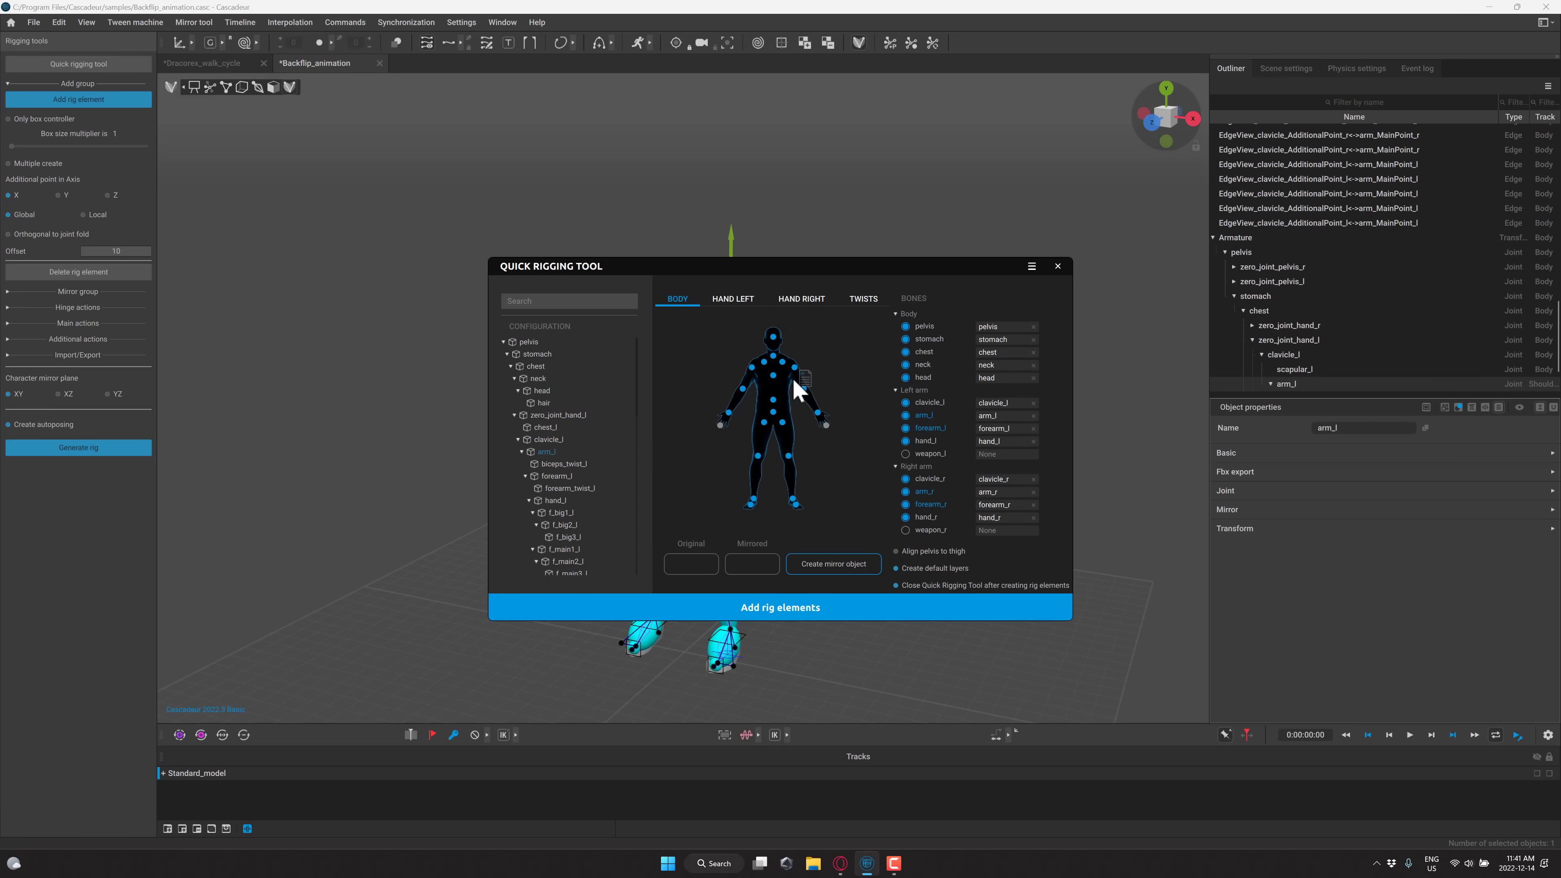
pyautogui.moveTo(892, 271); pyautogui.dragTo(962, 496)
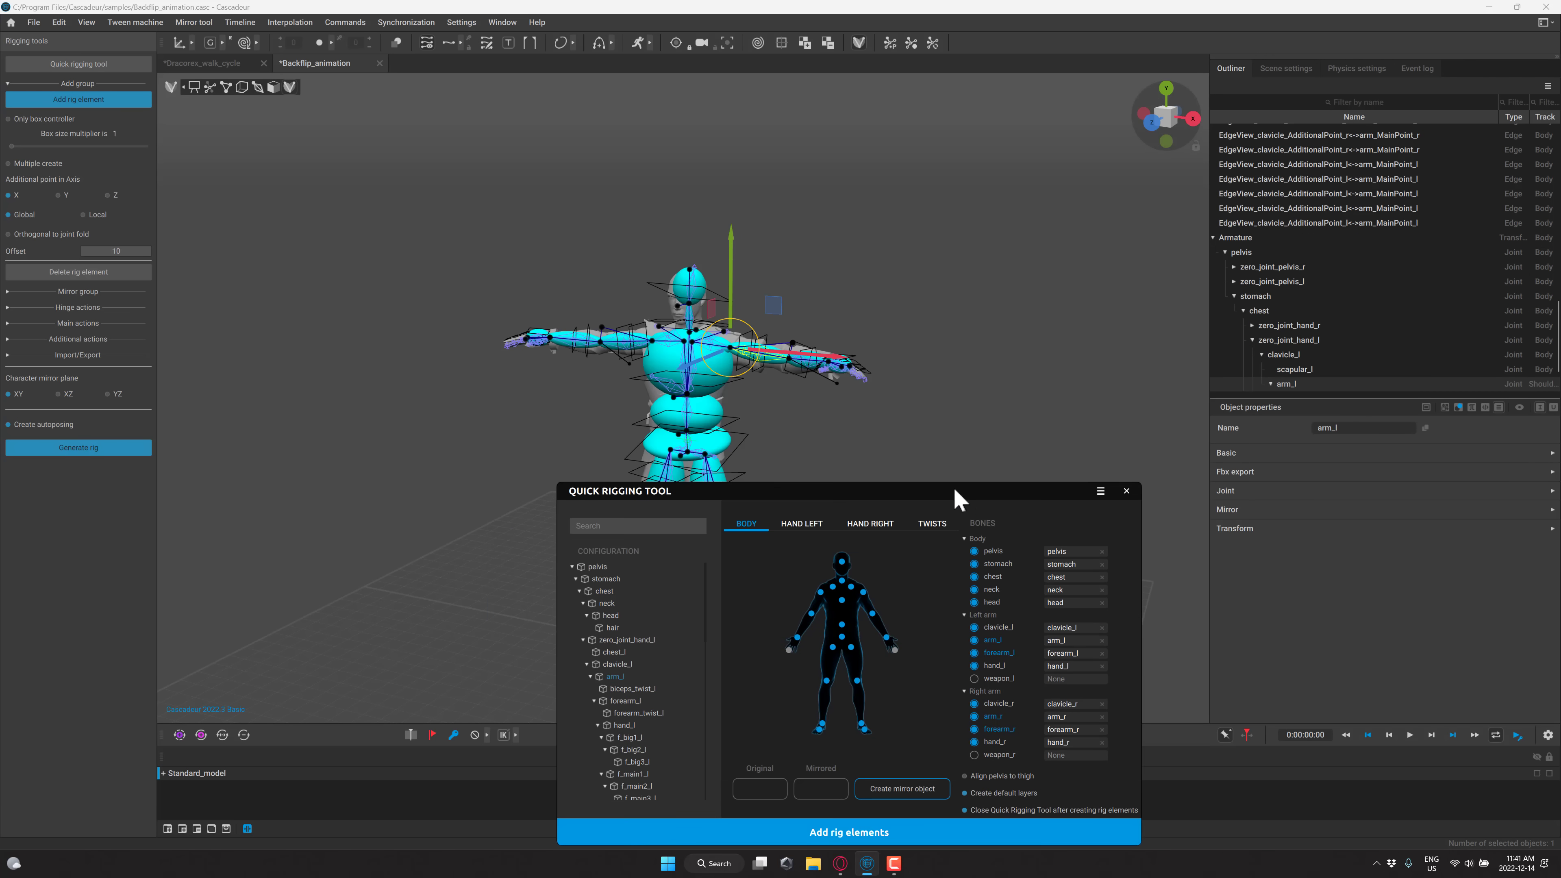
pyautogui.click(1126, 491)
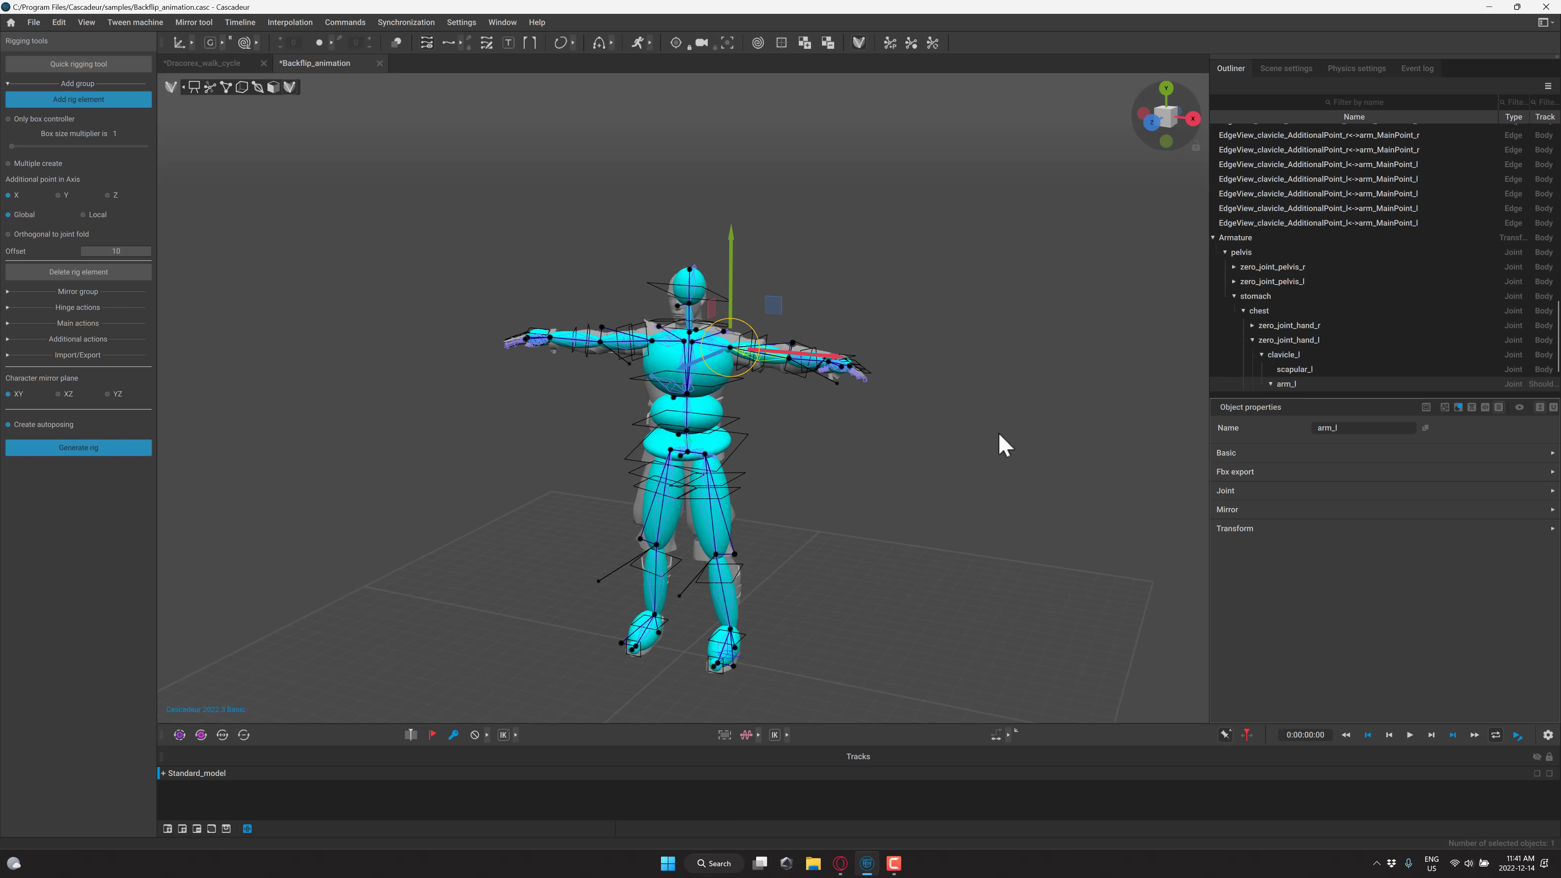
pyautogui.click(1356, 69)
# Step: Scroll through the AutoPhysics settings, then switch to the Cascadeur homepage in the browser
pyautogui.scroll(1, 1349, 214)
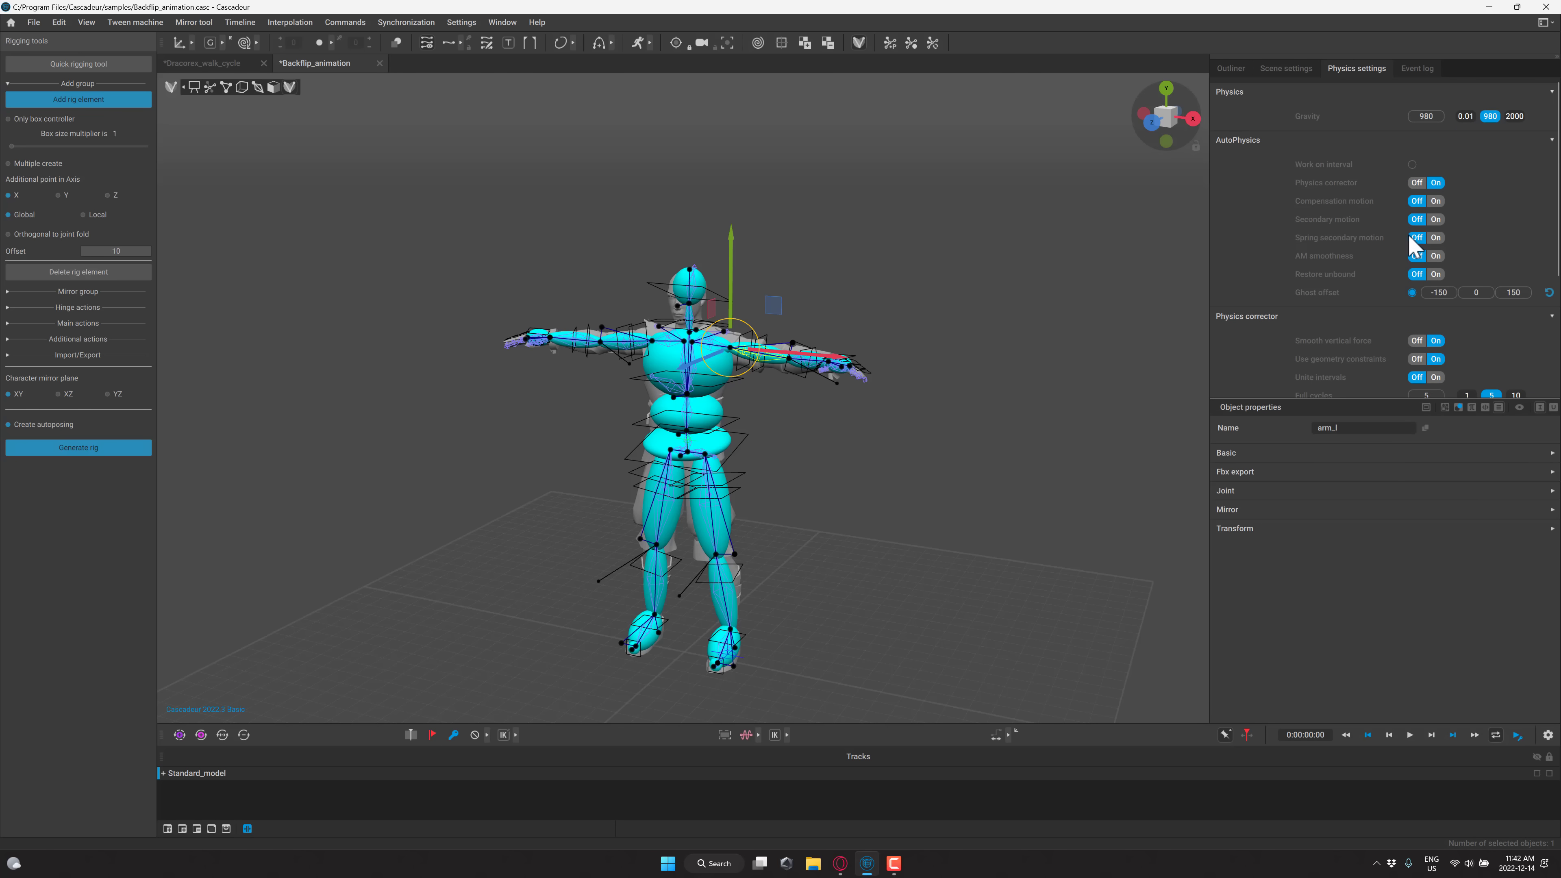
pyautogui.scroll(-1, 1401, 271)
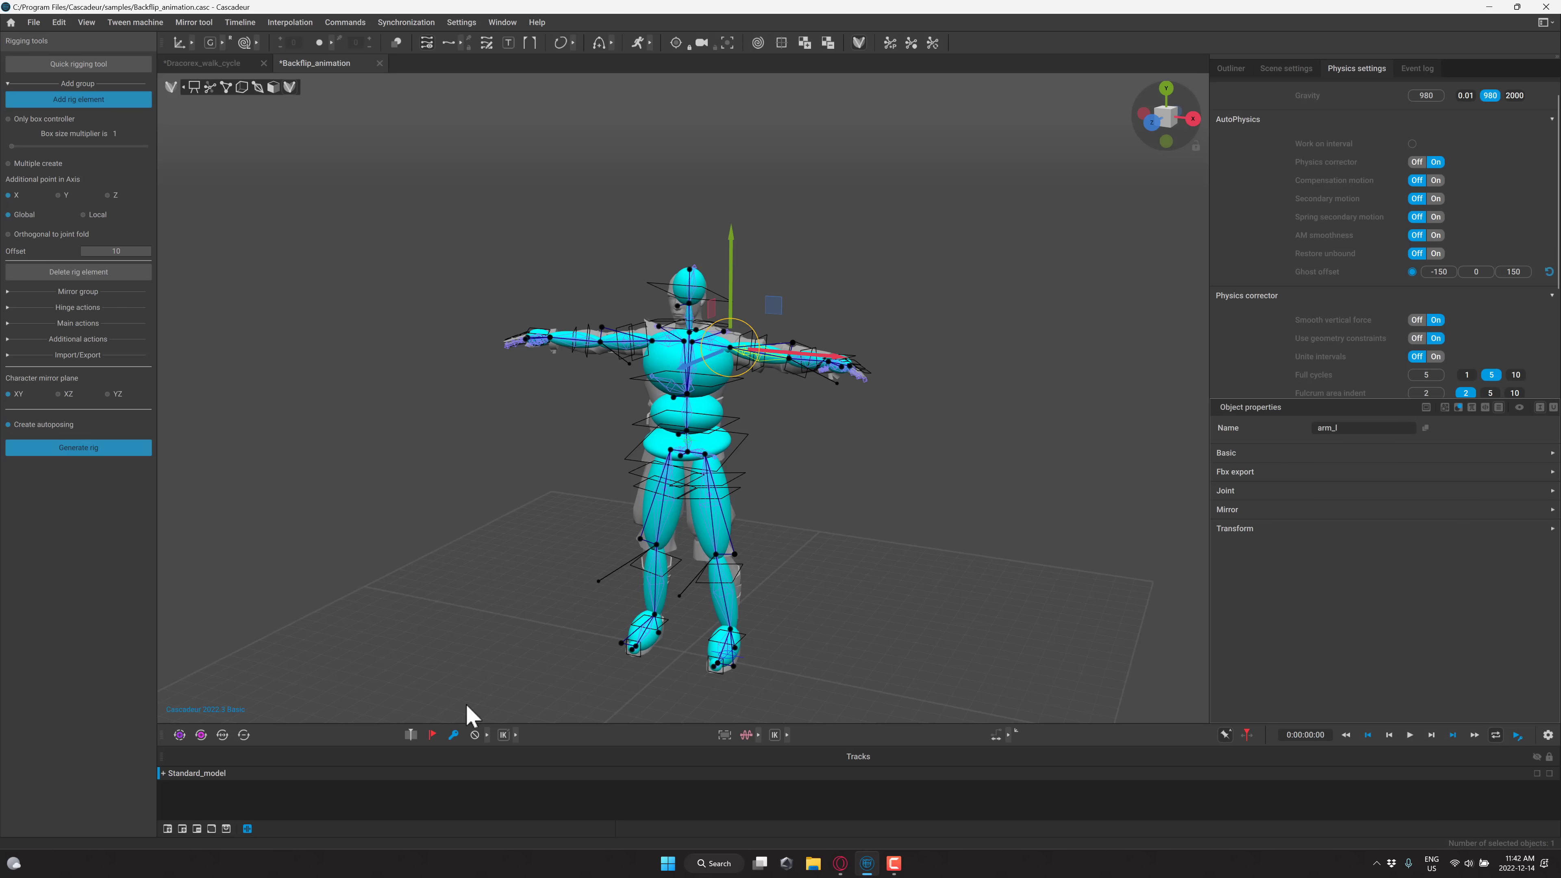
pyautogui.click(840, 863)
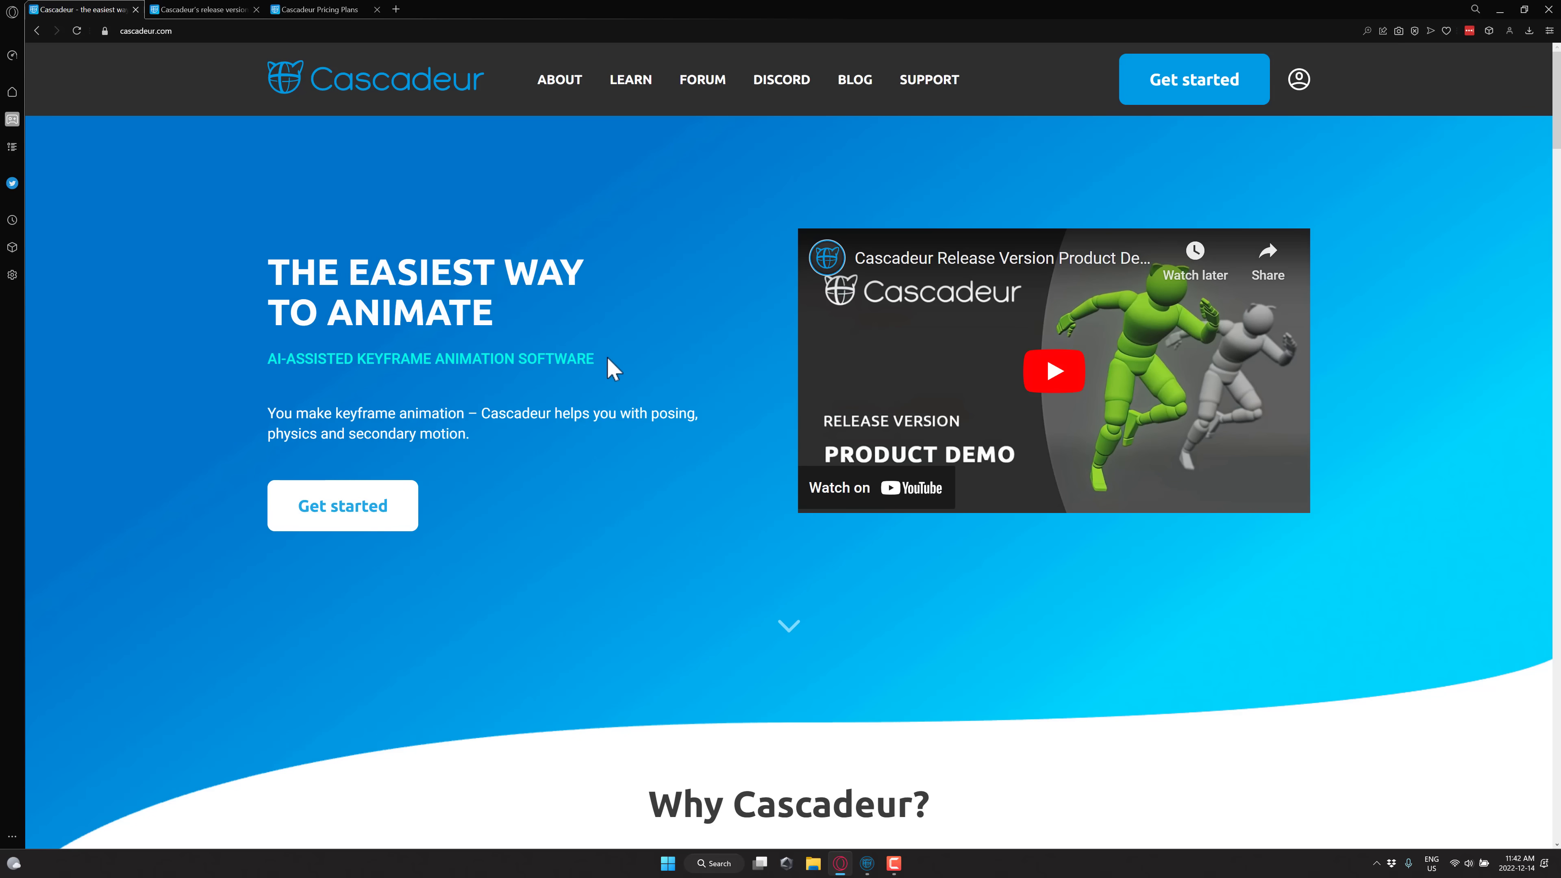
# Step: Go full screen, scroll the homepage features down to Learn with Cascadeur, then return to the release article
pyautogui.press('F11')
pyautogui.scroll(-6, 561, 394)
pyautogui.scroll(-5, 566, 399)
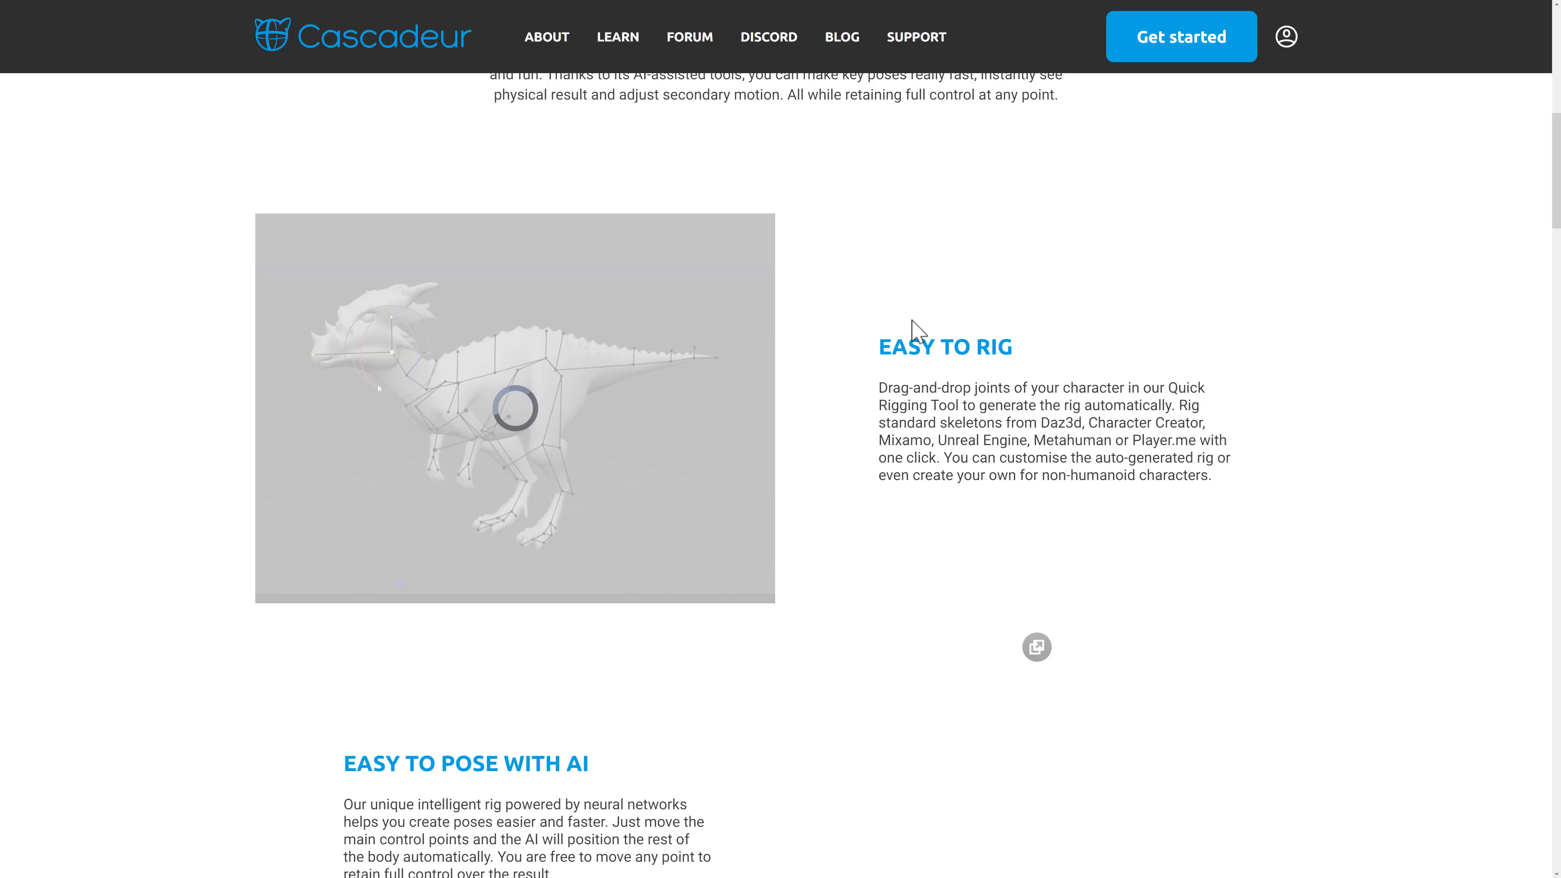
pyautogui.scroll(-1, 944, 353)
pyautogui.scroll(-5, 945, 355)
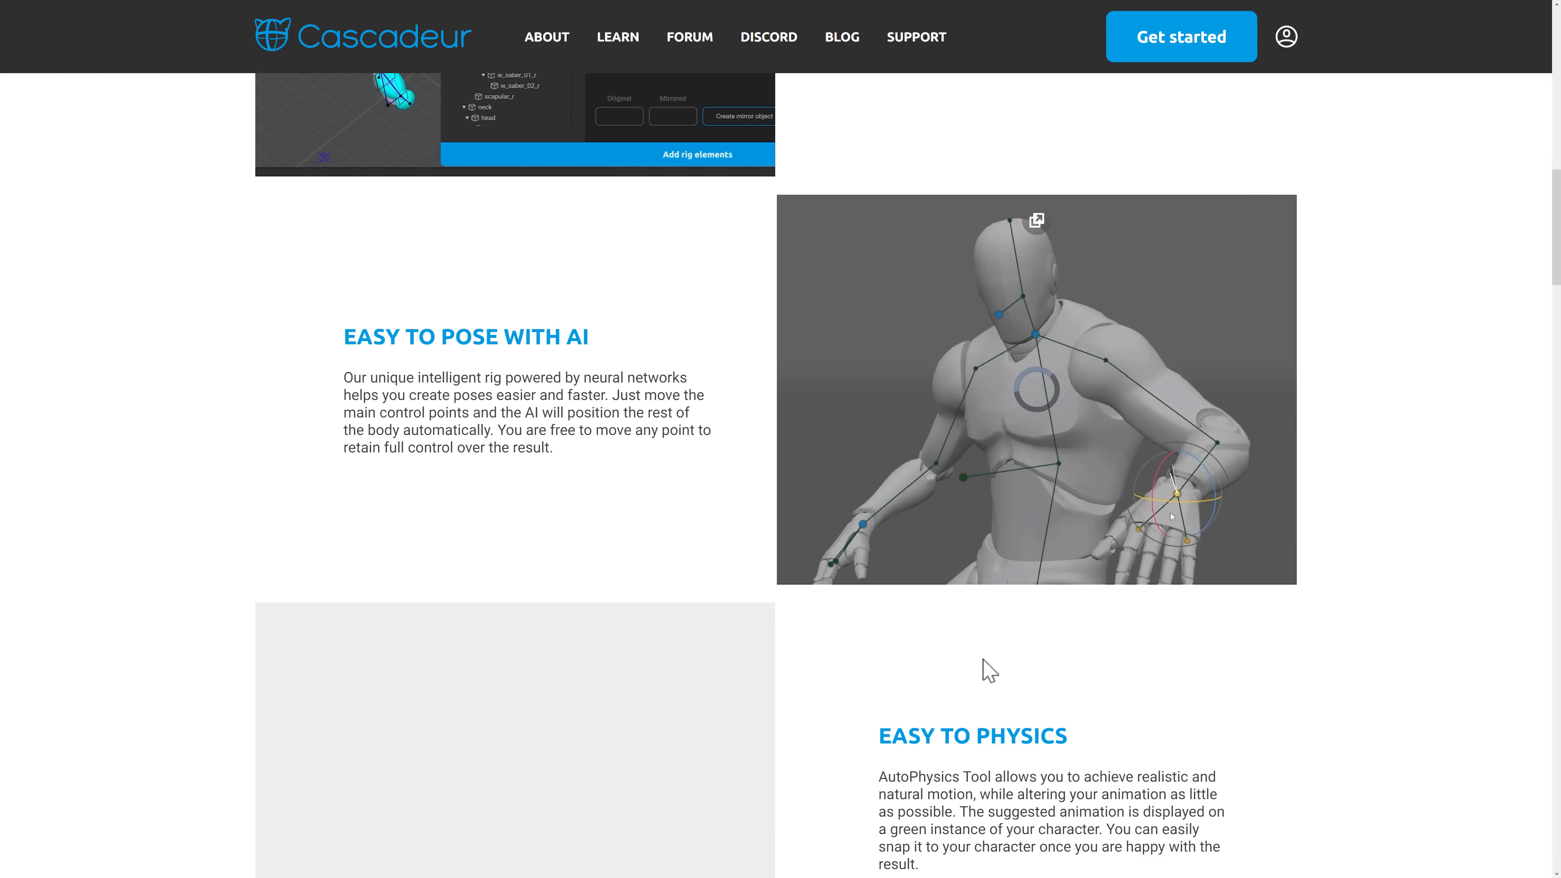
pyautogui.scroll(-7, 1358, 702)
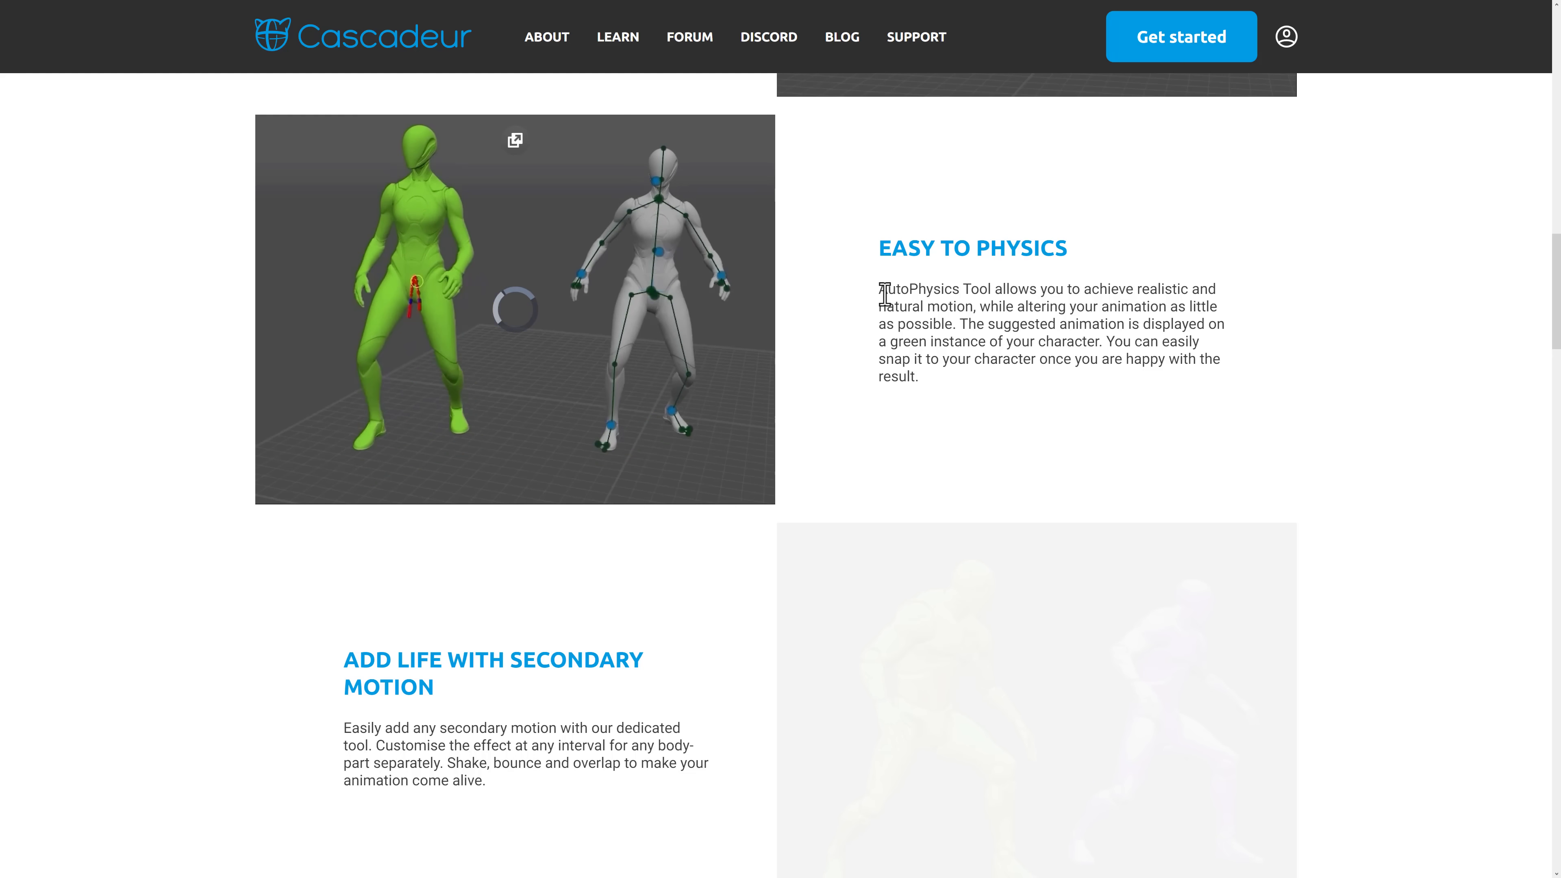
pyautogui.scroll(-7, 530, 356)
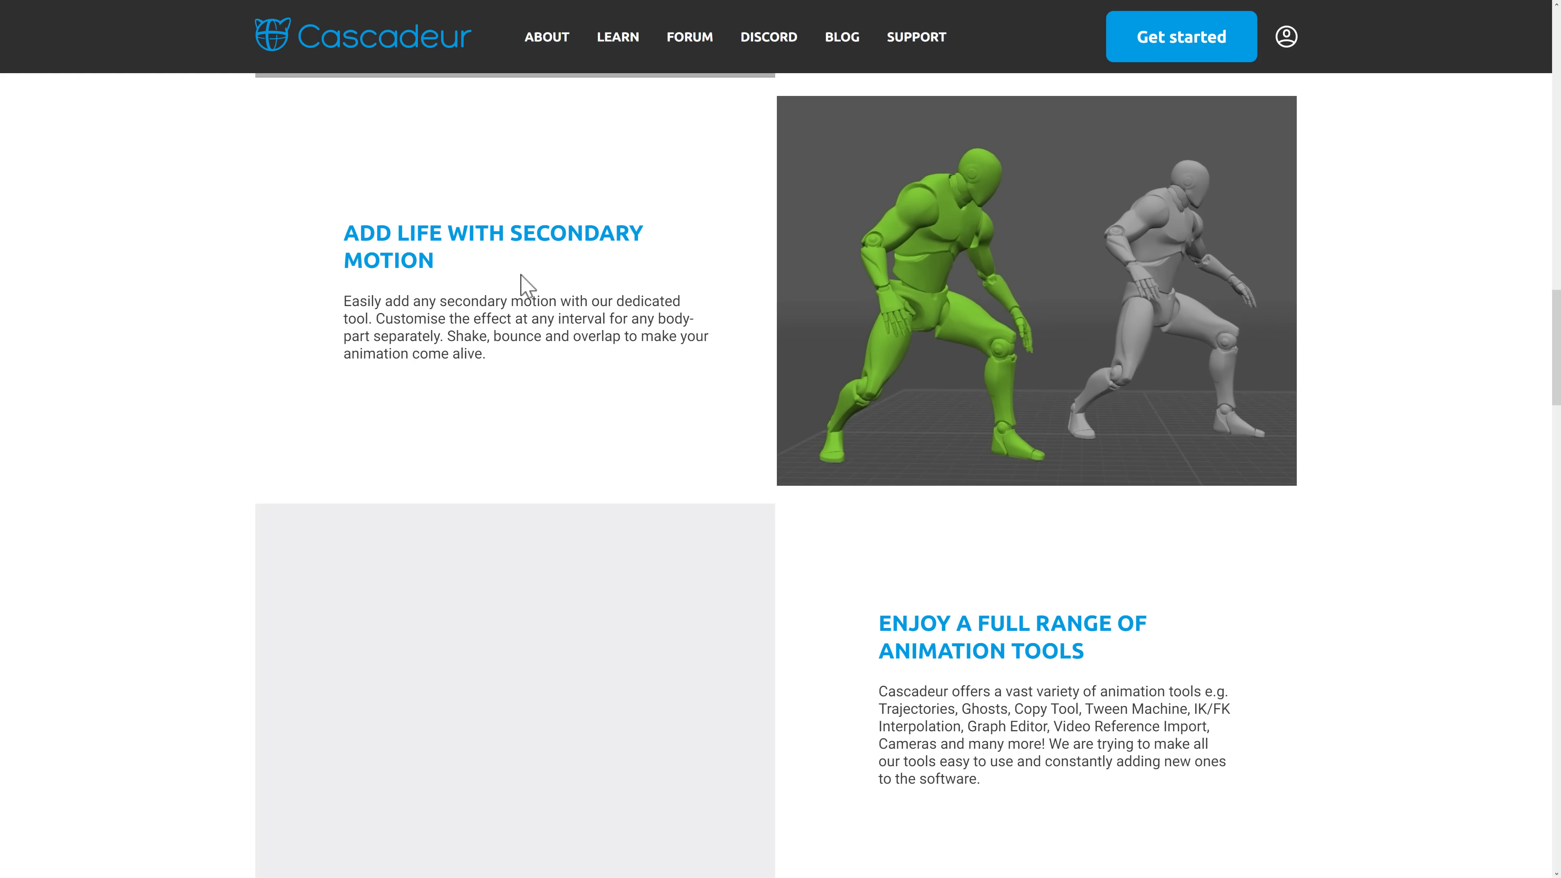
pyautogui.scroll(-2, 1232, 535)
pyautogui.scroll(-8, 914, 432)
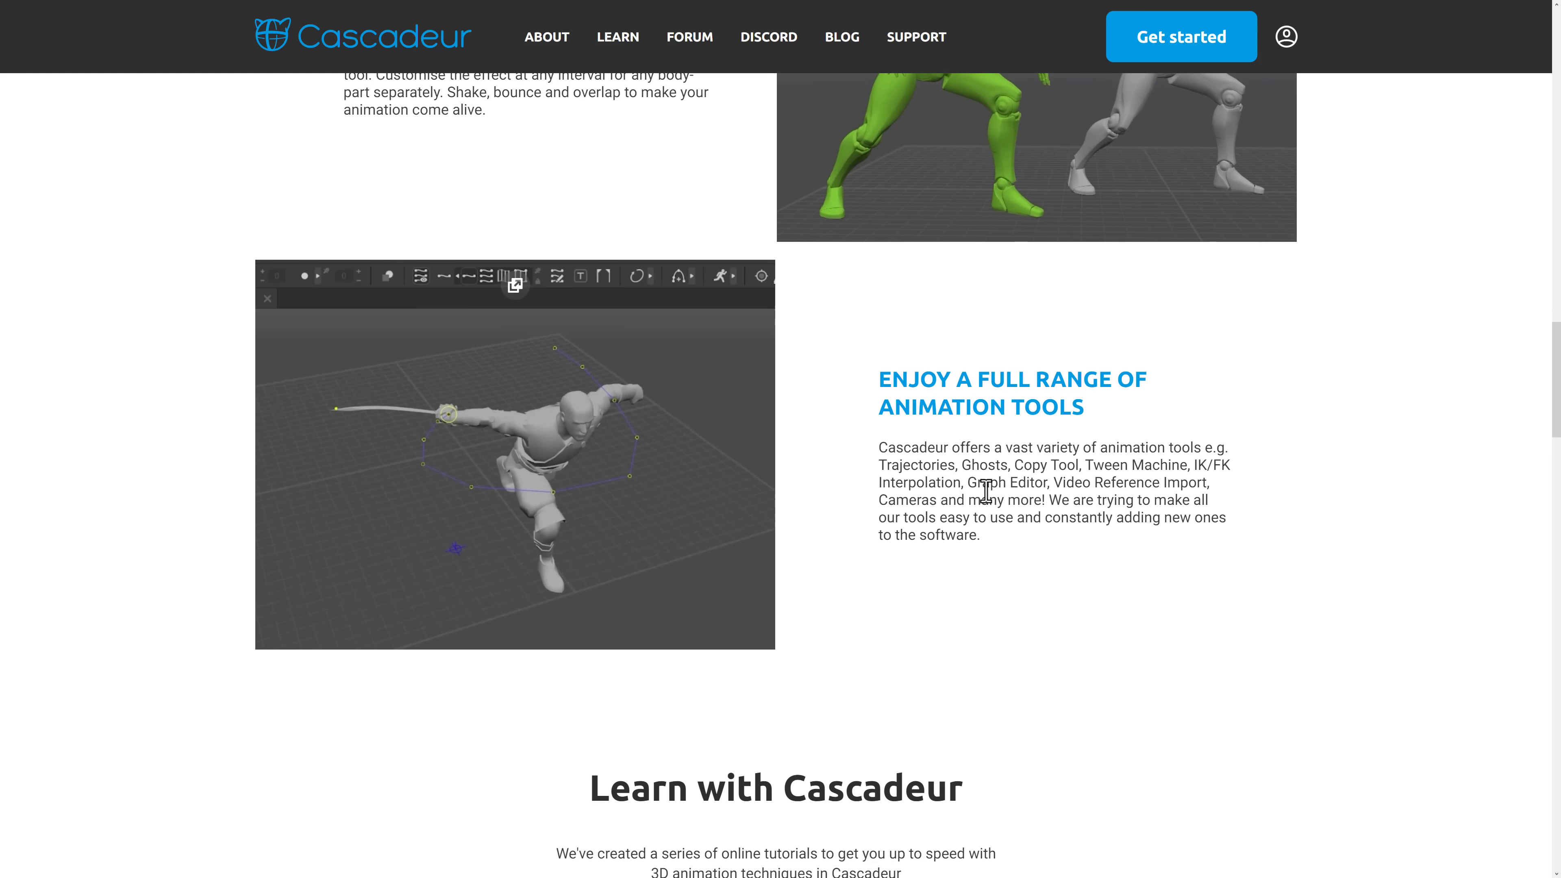
pyautogui.scroll(-3, 1000, 504)
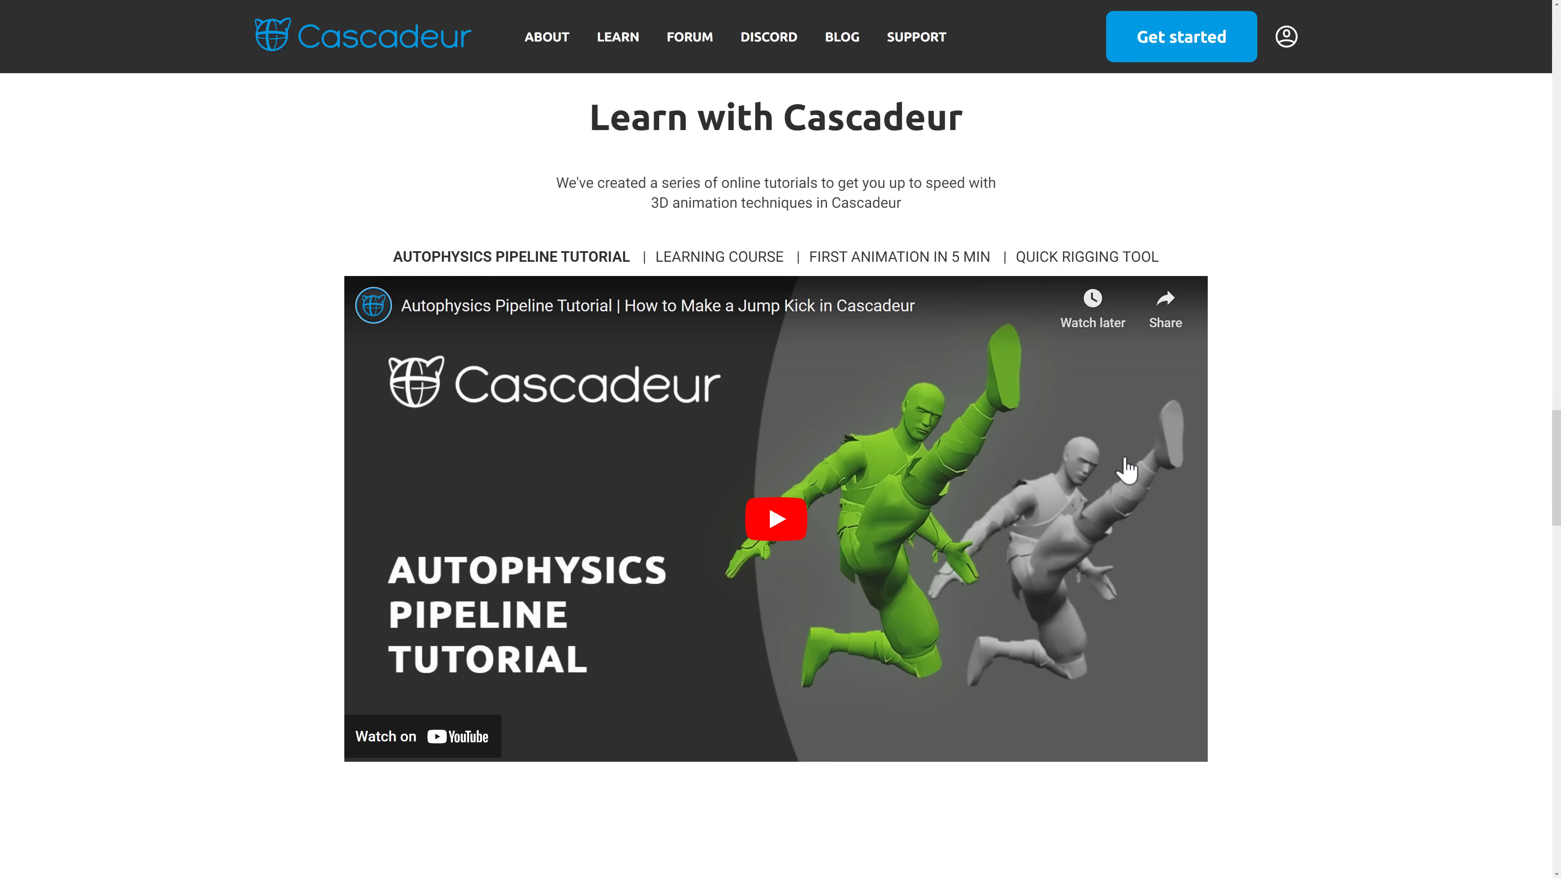
pyautogui.hotkey('alt', 'Left')
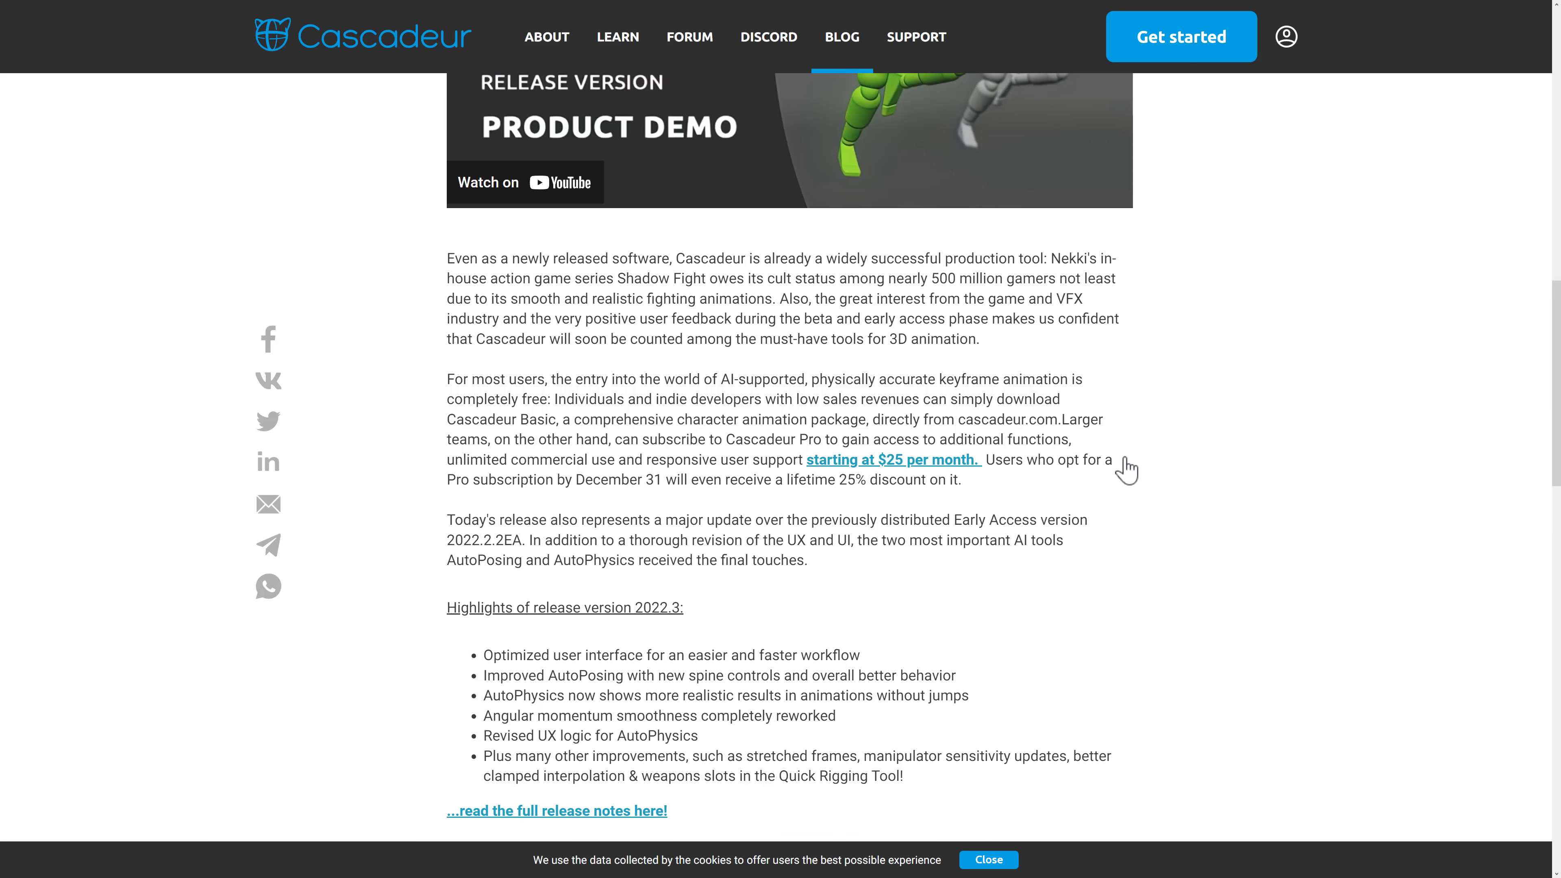
# Step: Read the Dec 14, 2022 release article from its title down to the Product Demo video
pyautogui.scroll(7, 1045, 470)
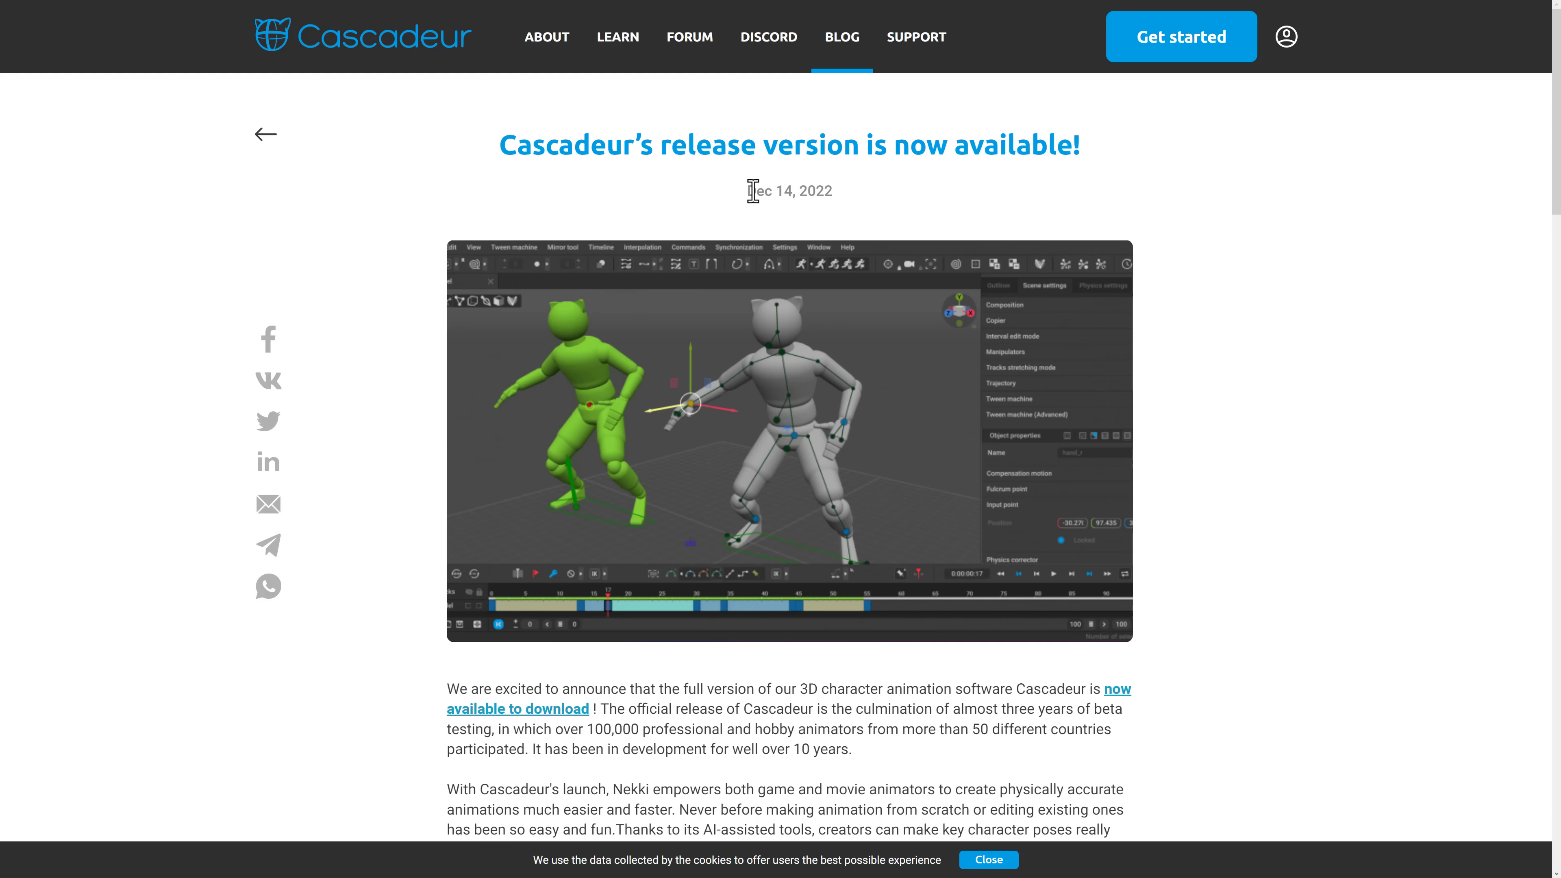
pyautogui.moveTo(752, 191); pyautogui.dragTo(867, 195)
pyautogui.click(885, 194)
pyautogui.scroll(-5, 885, 194)
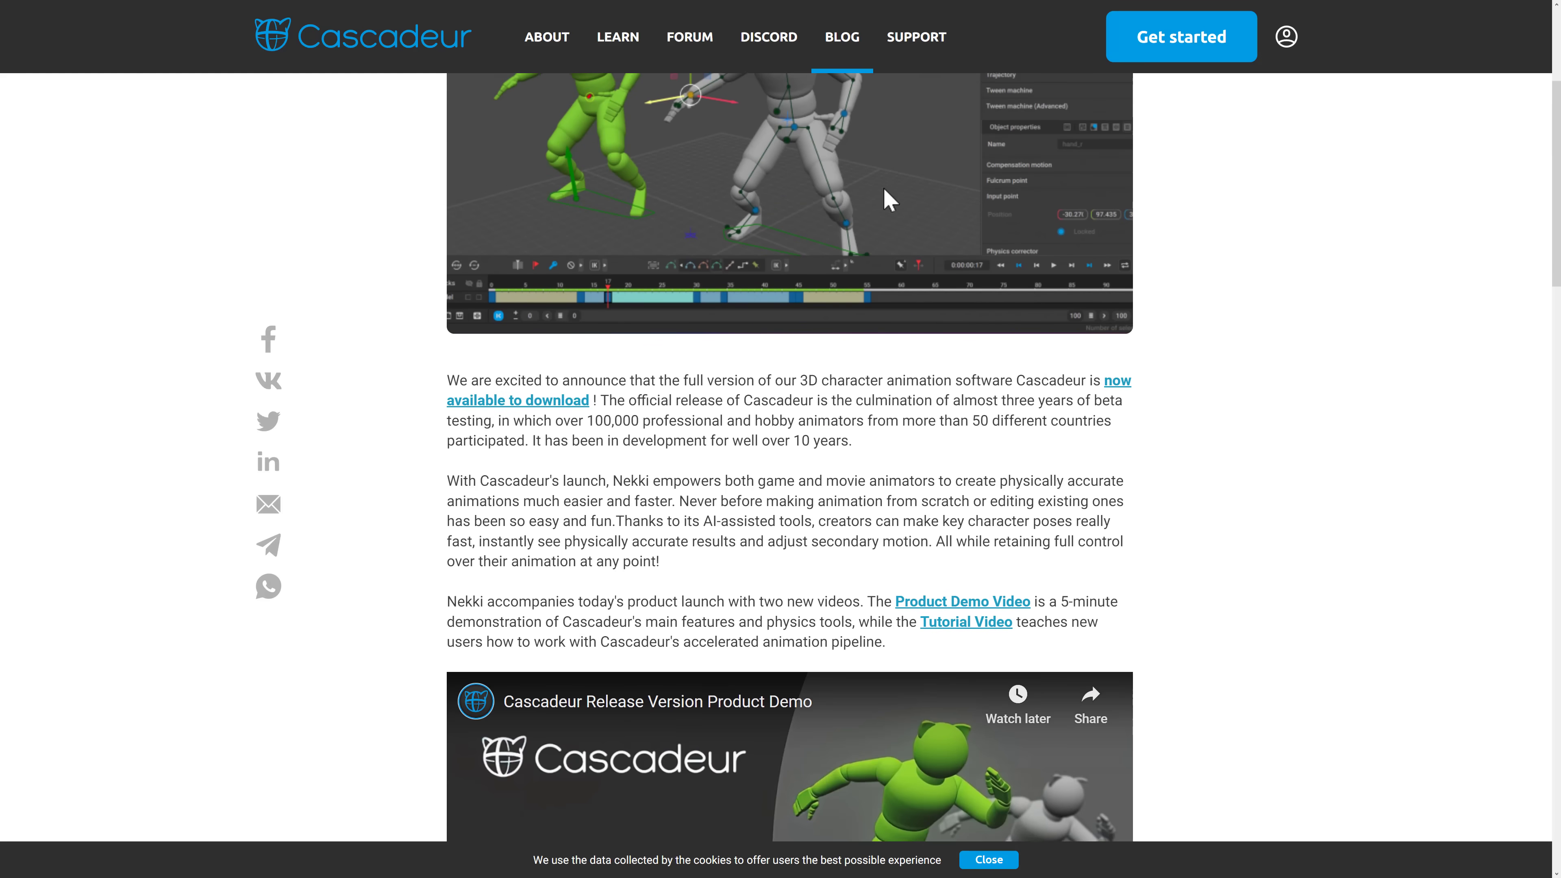
pyautogui.scroll(-2, 885, 196)
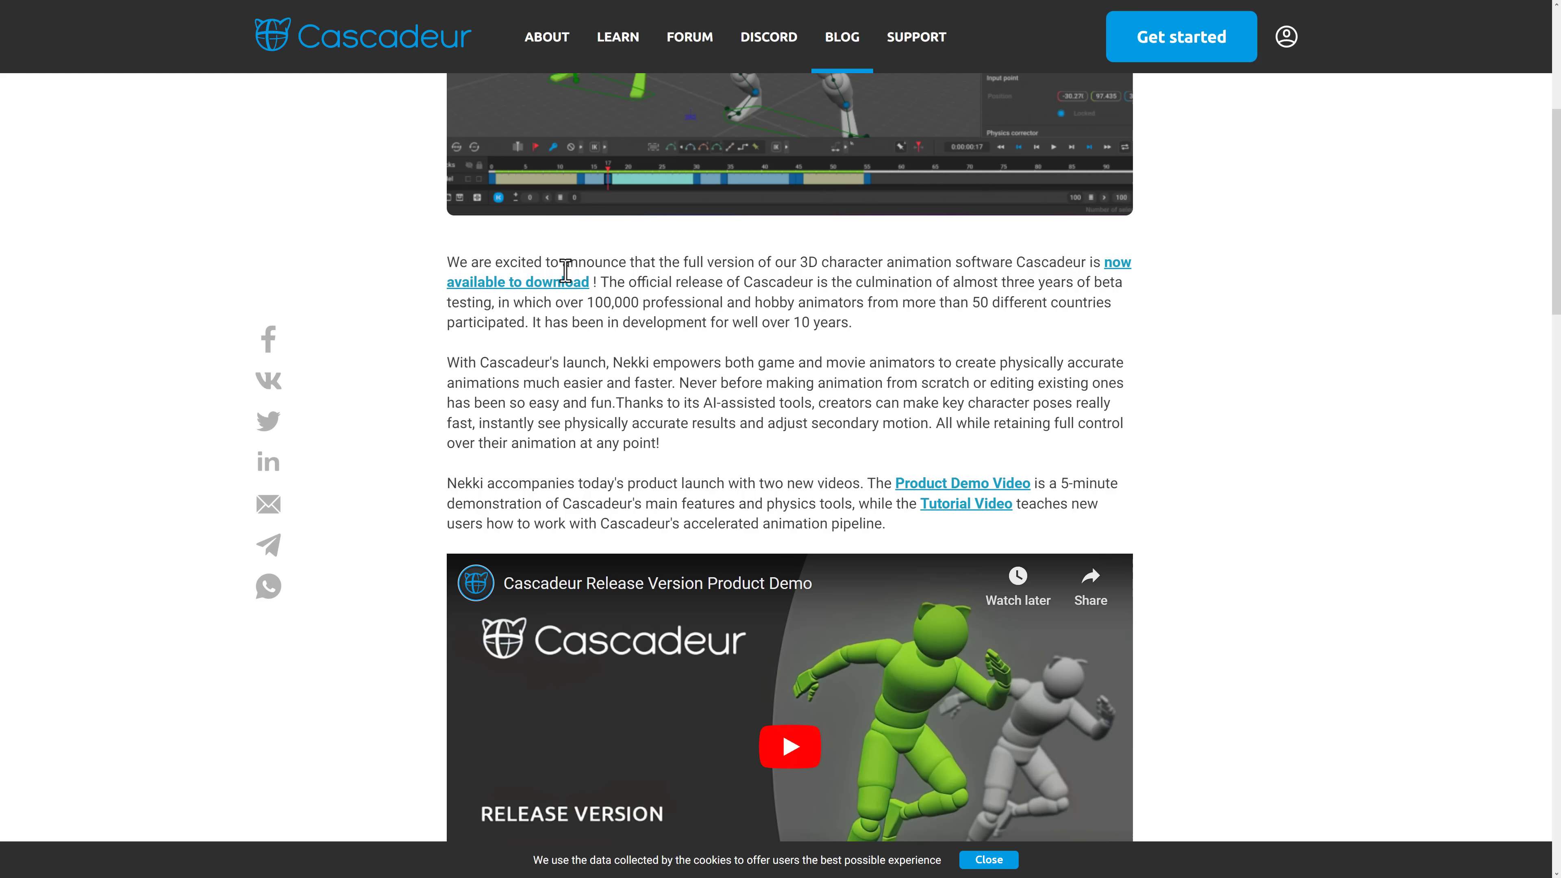
pyautogui.scroll(-4, 872, 446)
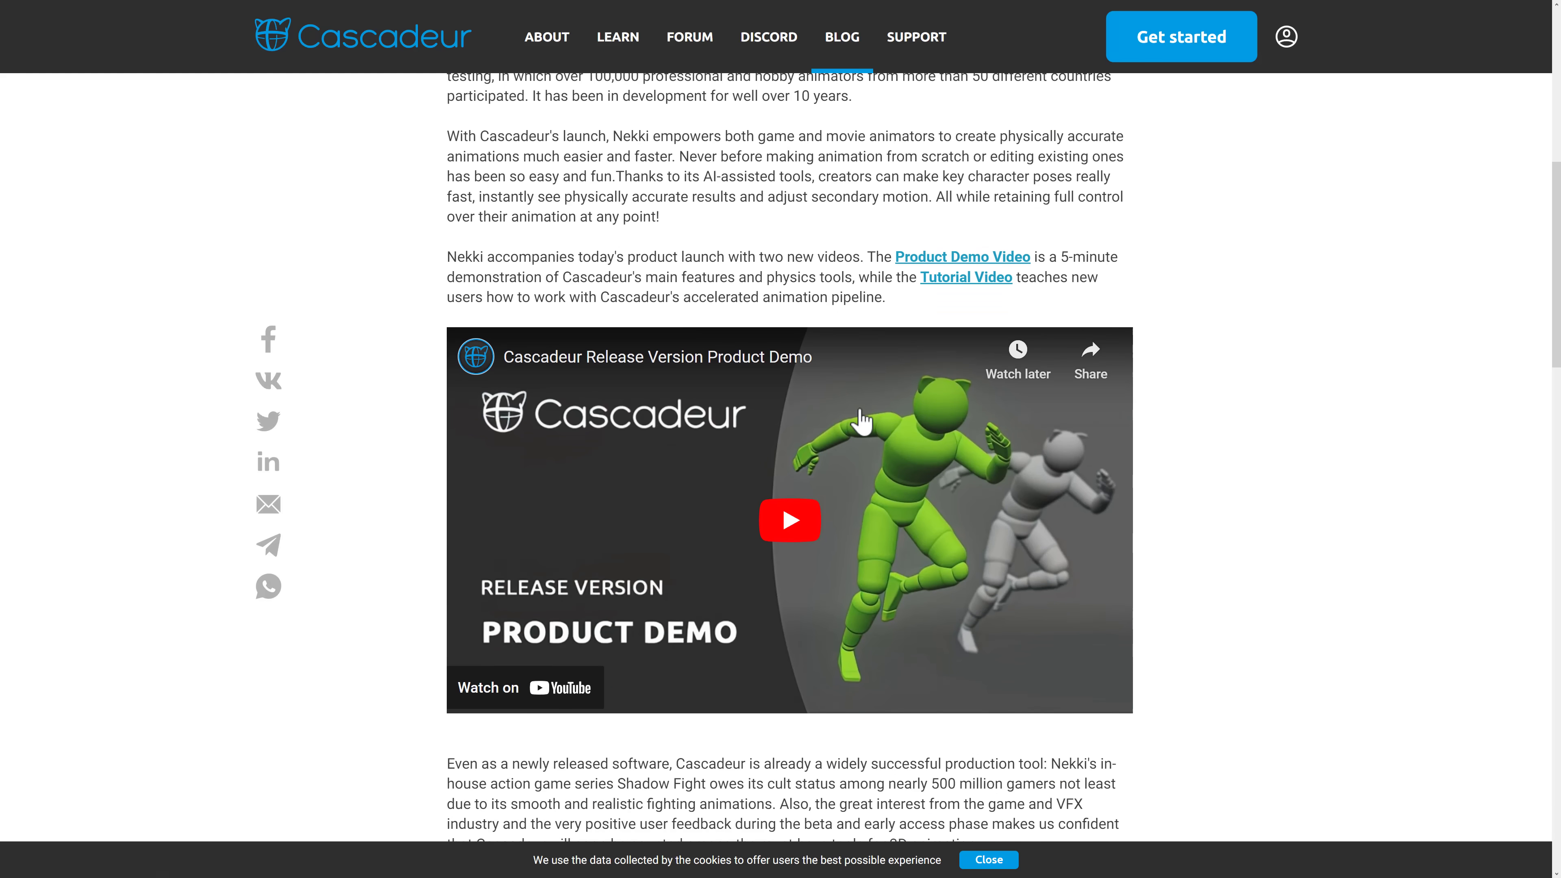
# Step: Seek the Release Version Product Demo ahead to about 3:53, pause it, and hide the More videos panel
pyautogui.click(797, 498)
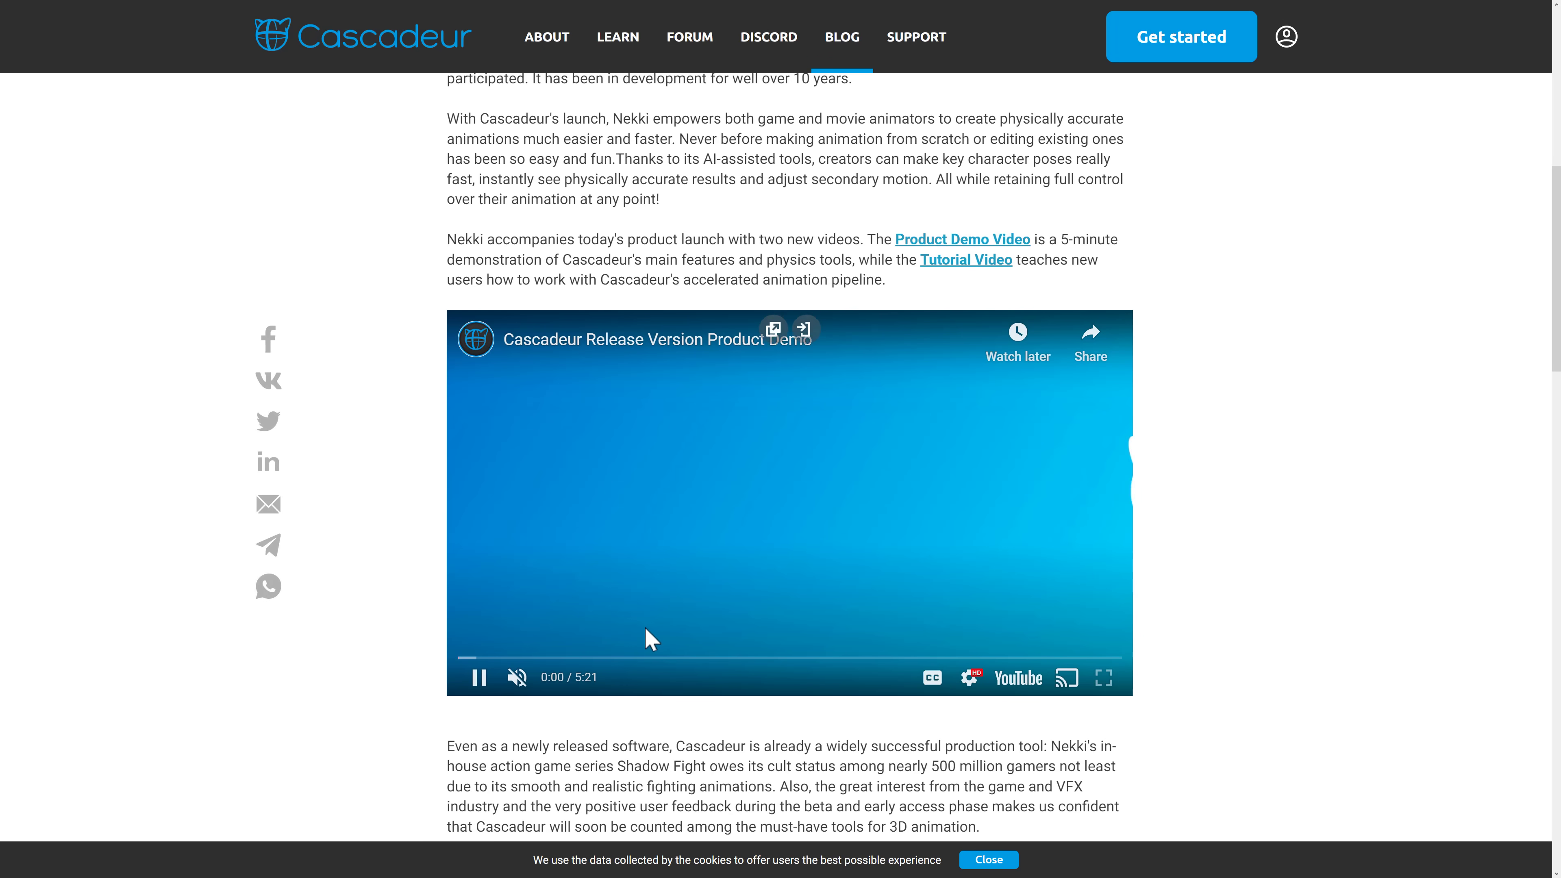
pyautogui.click(528, 657)
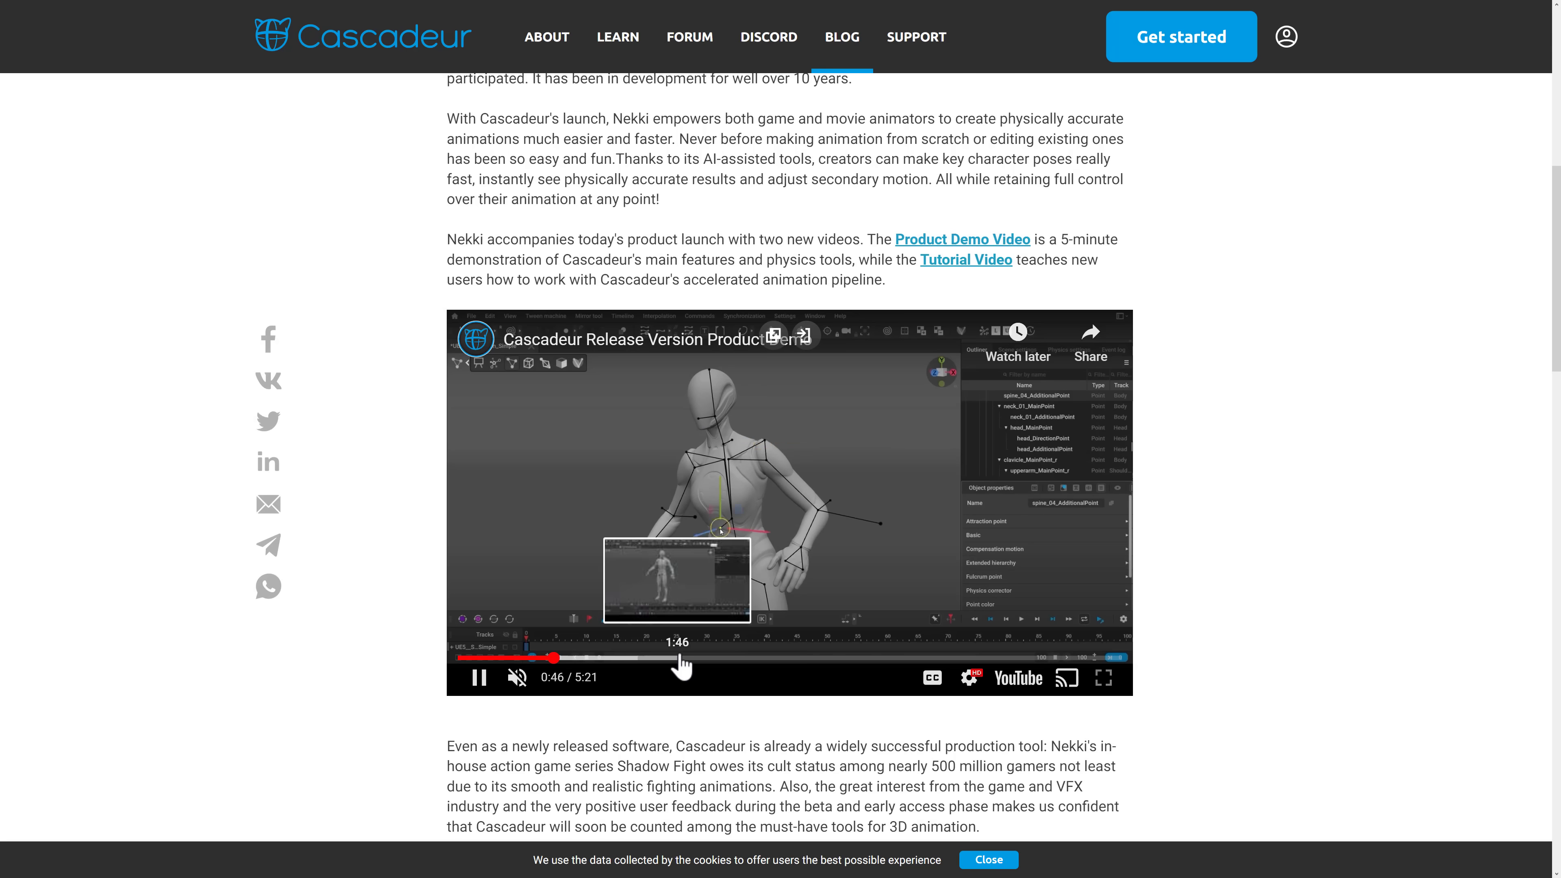
pyautogui.click(676, 657)
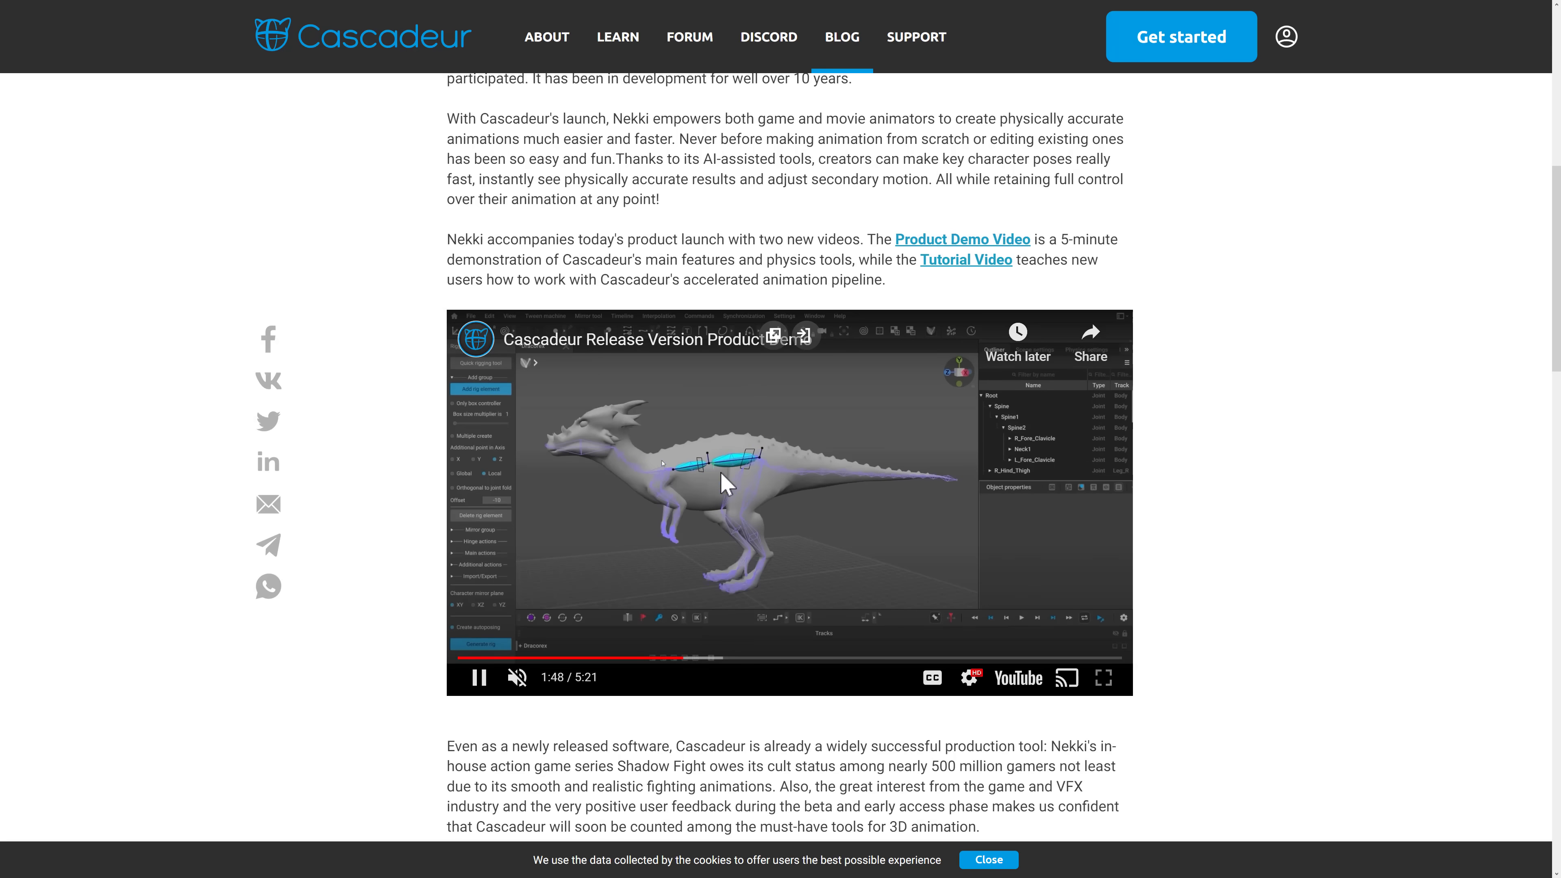
pyautogui.click(802, 659)
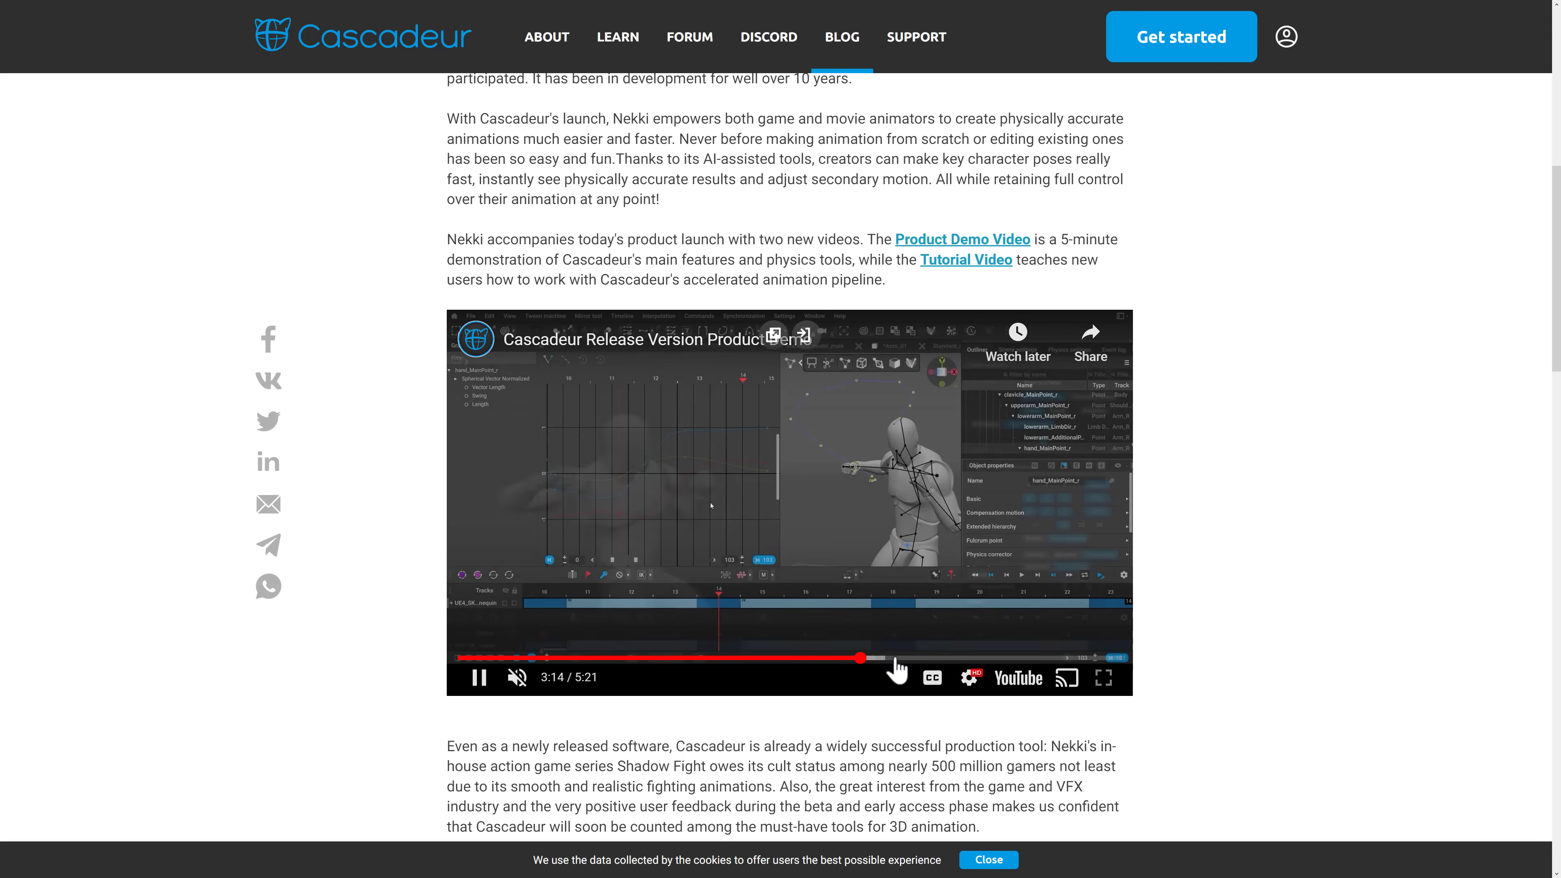
pyautogui.click(942, 658)
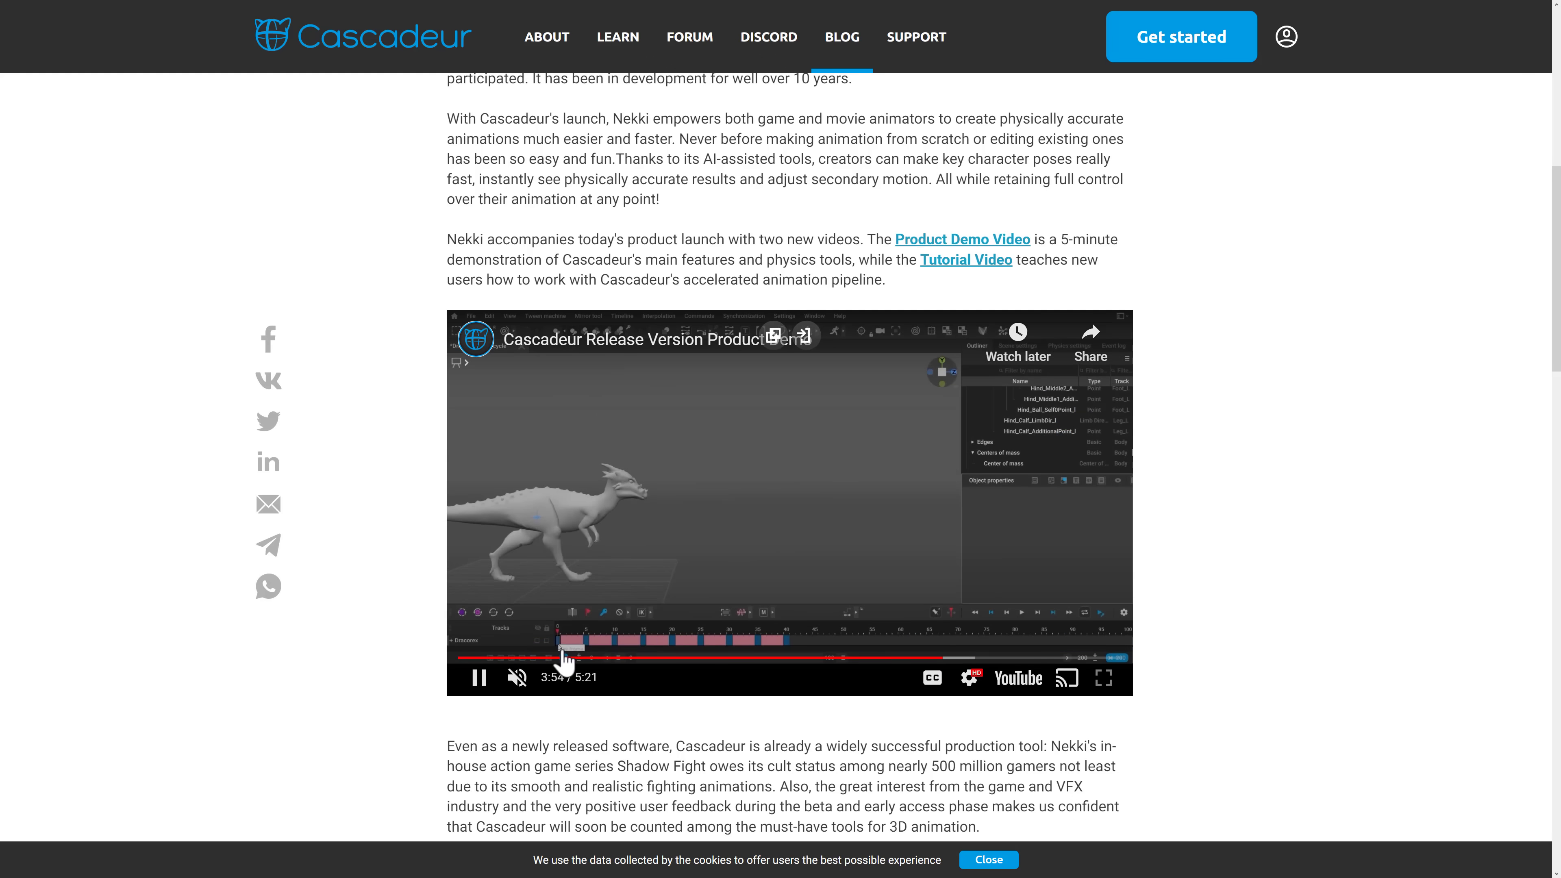
pyautogui.click(478, 679)
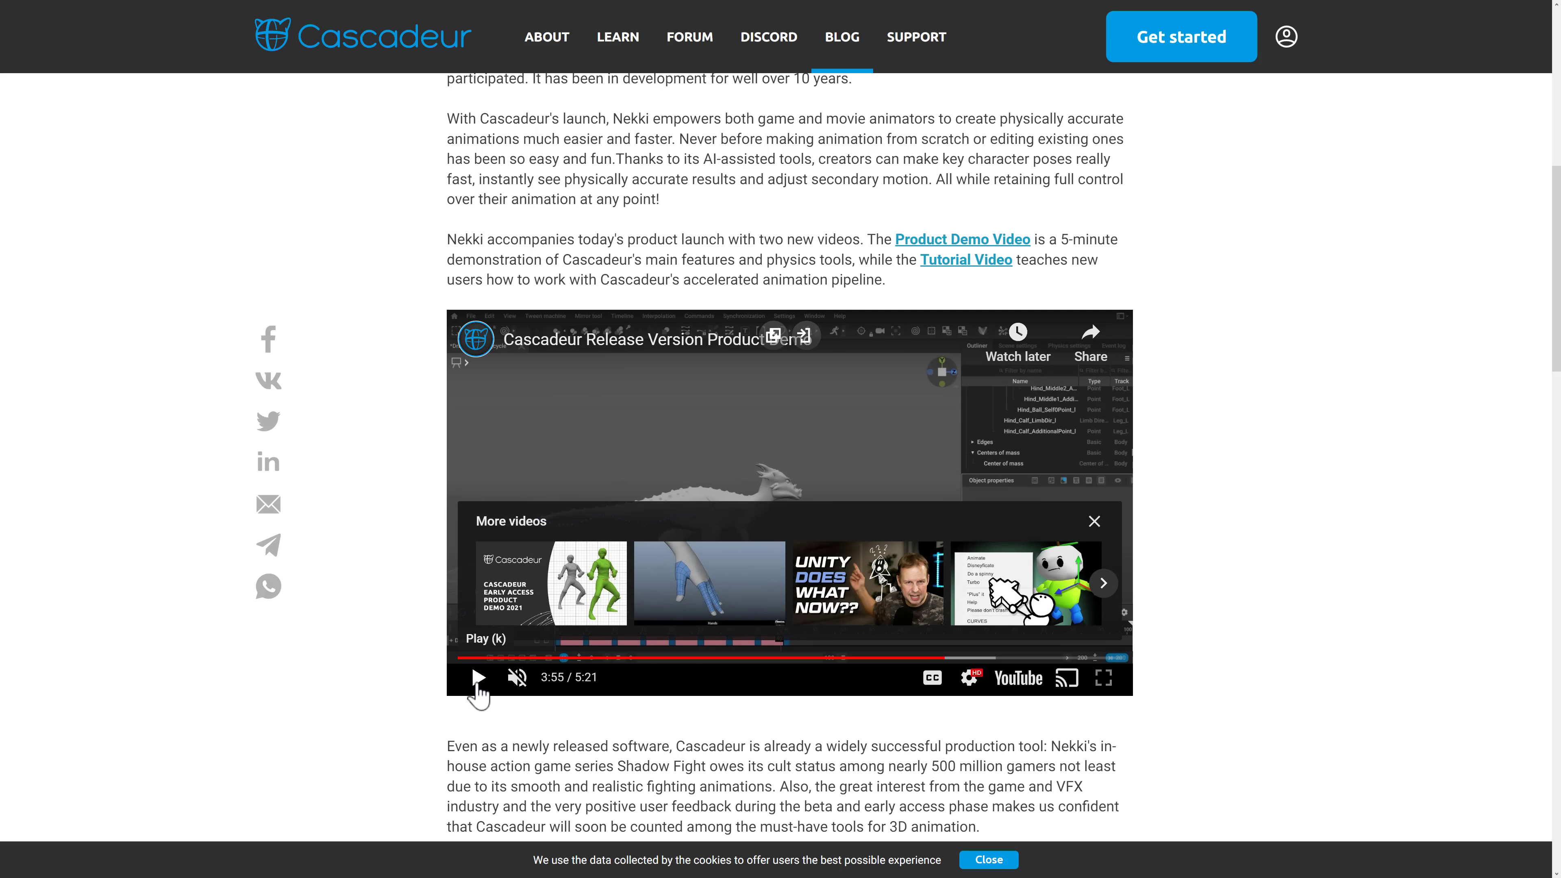
pyautogui.click(1094, 522)
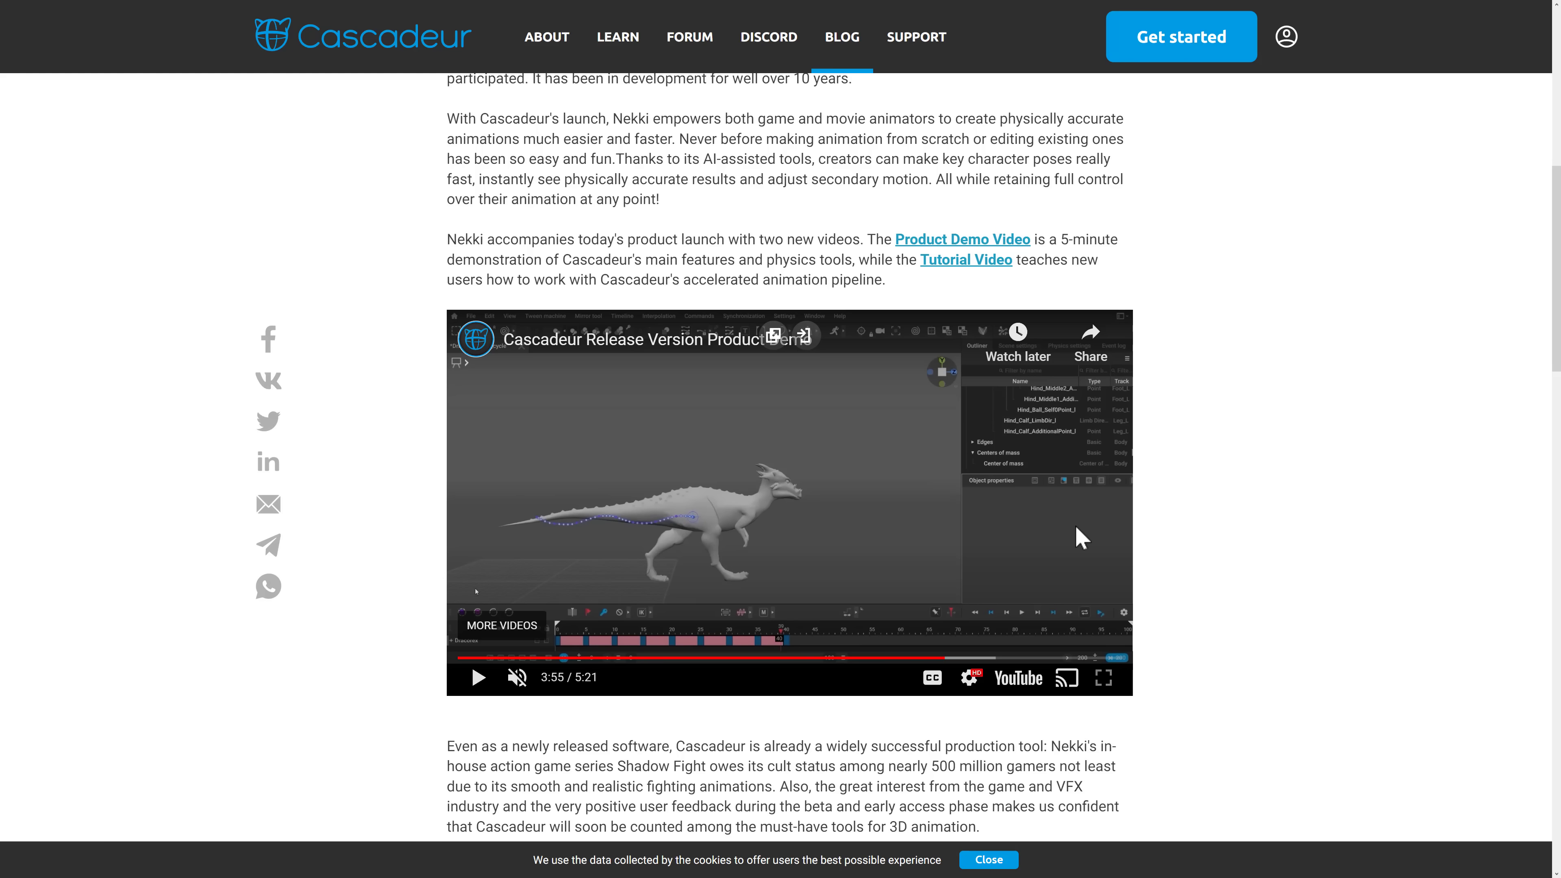
# Step: Scroll past the video to the 2022.3 highlights, the release notes link and the 2023 plans
pyautogui.scroll(-7, 1081, 538)
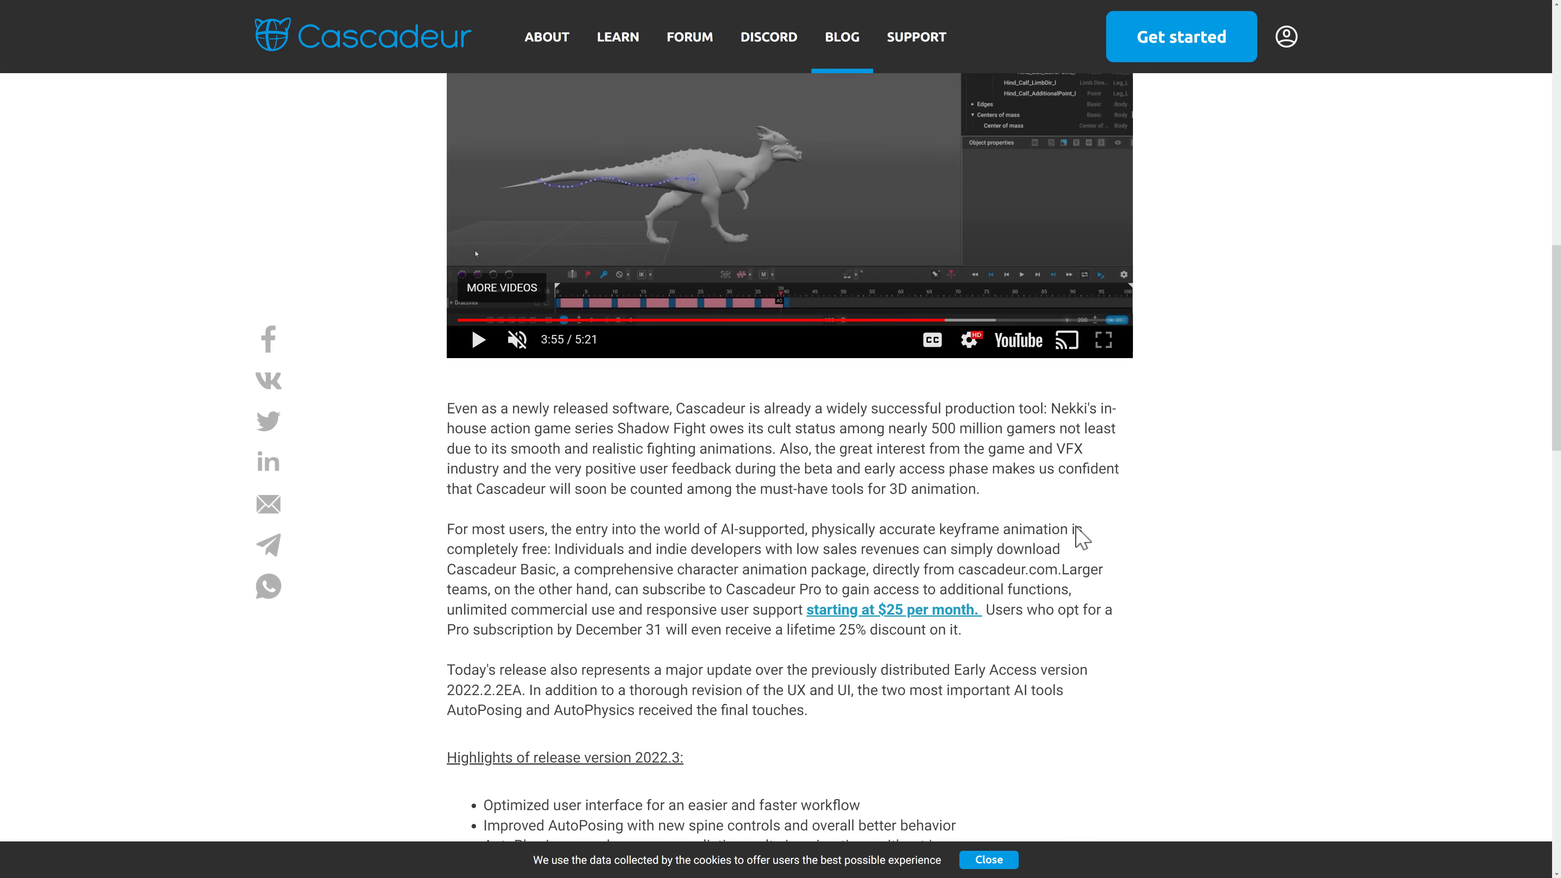
pyautogui.scroll(-1, 1081, 538)
pyautogui.scroll(-1, 1081, 539)
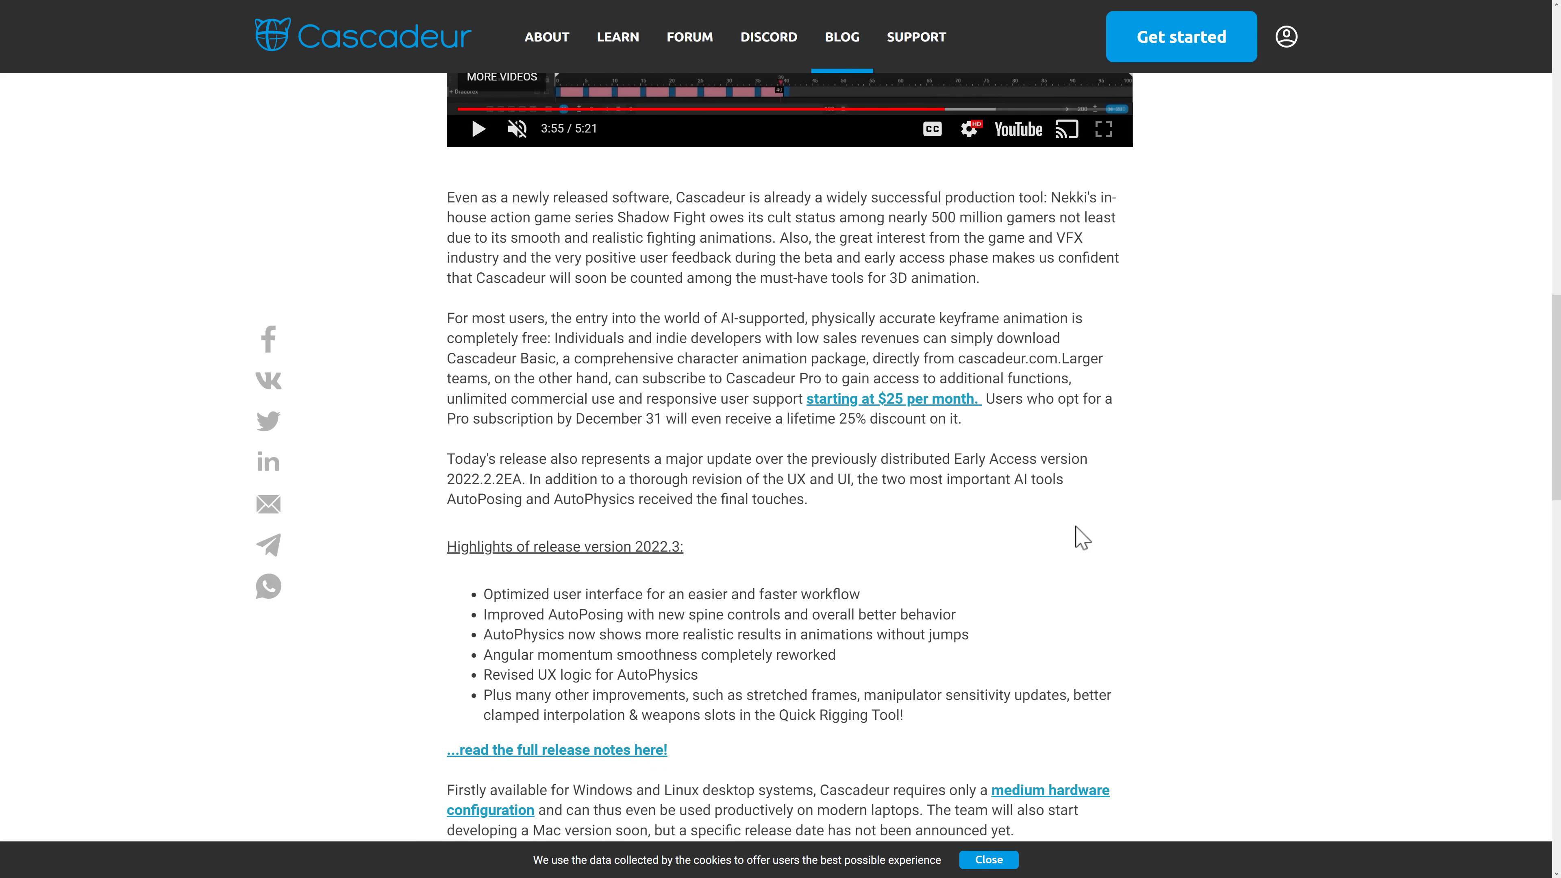
pyautogui.scroll(-1, 1081, 538)
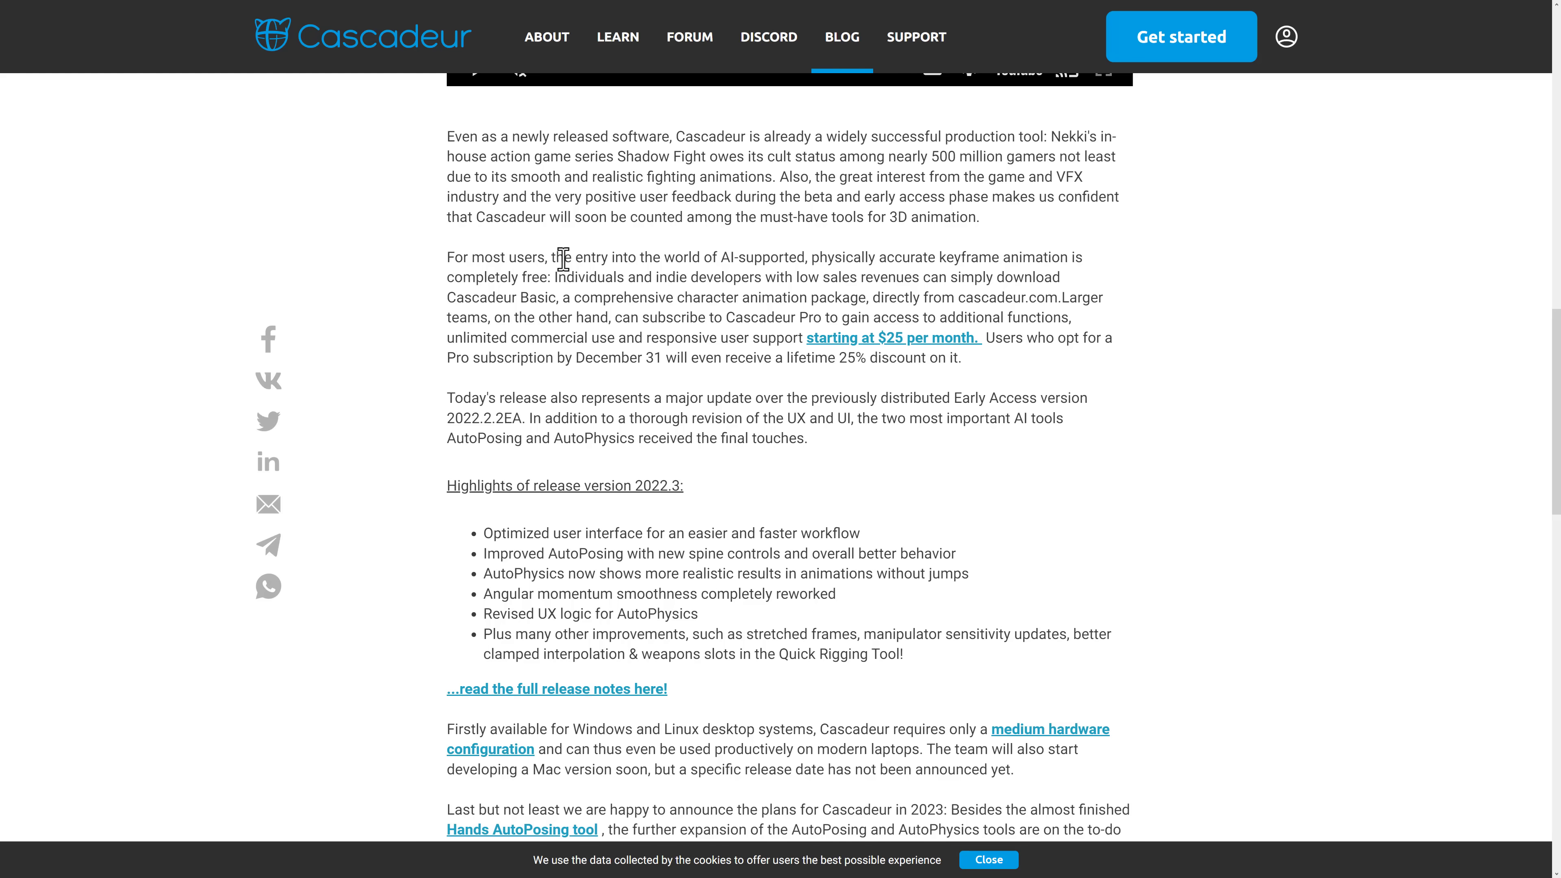
pyautogui.scroll(-3, 563, 259)
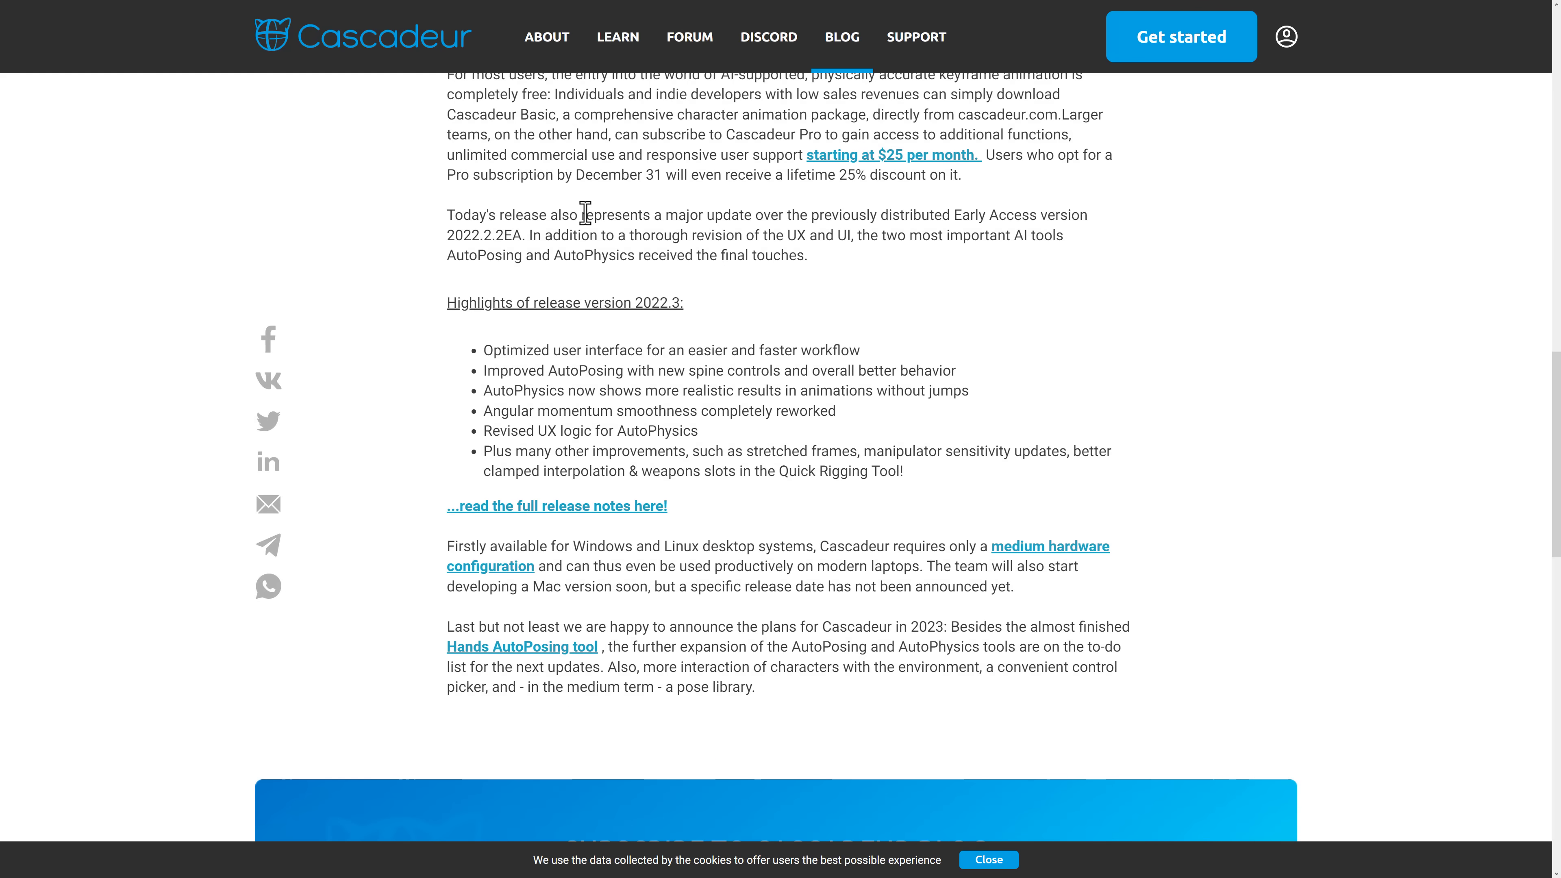
pyautogui.scroll(-2, 596, 216)
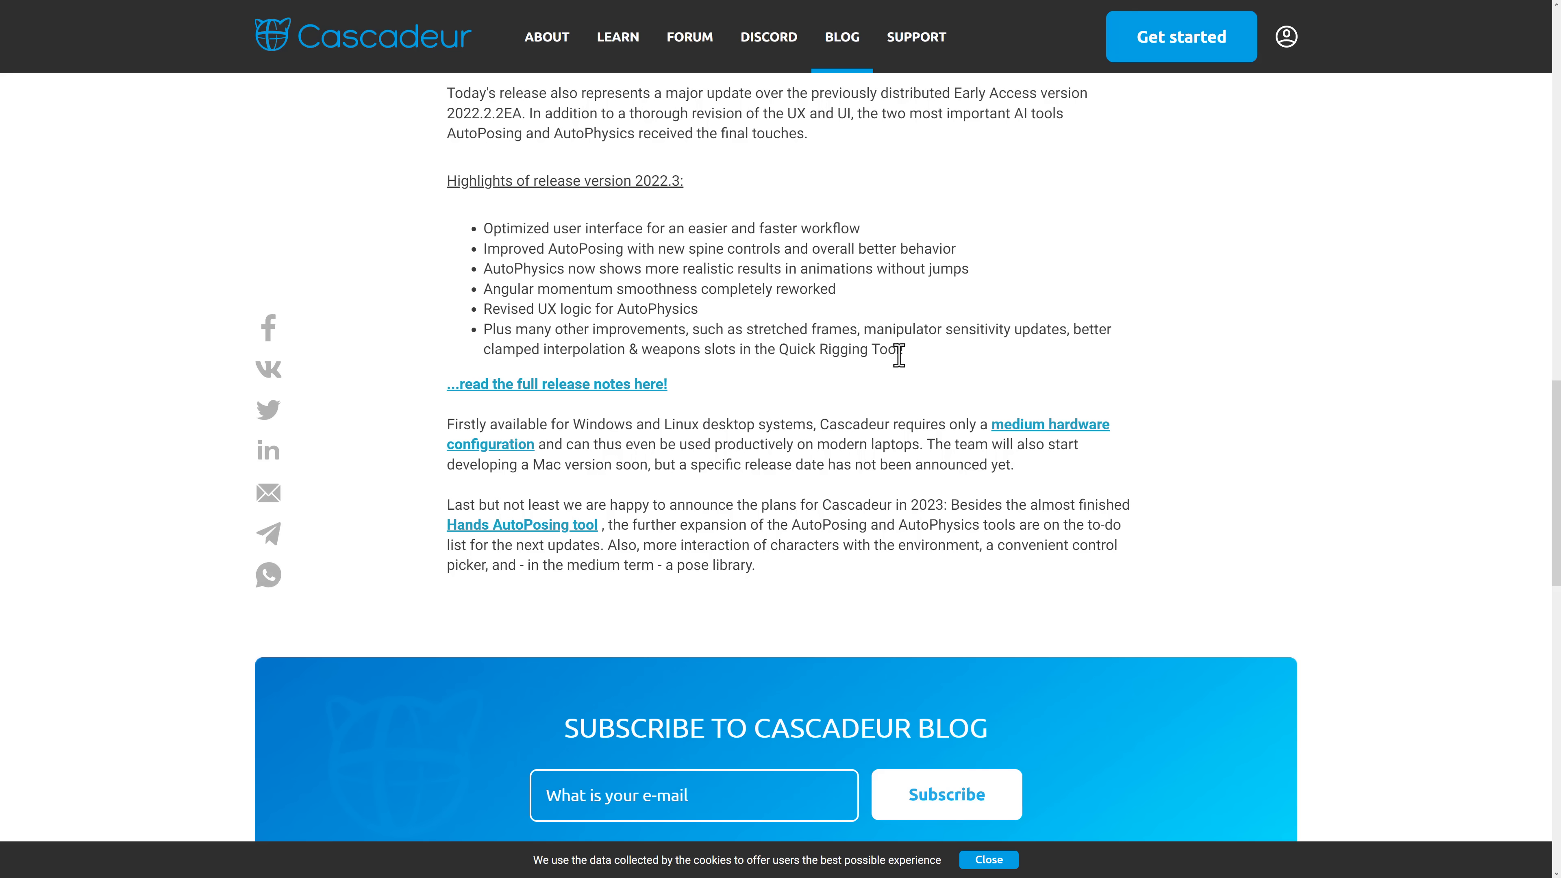
pyautogui.click(613, 384)
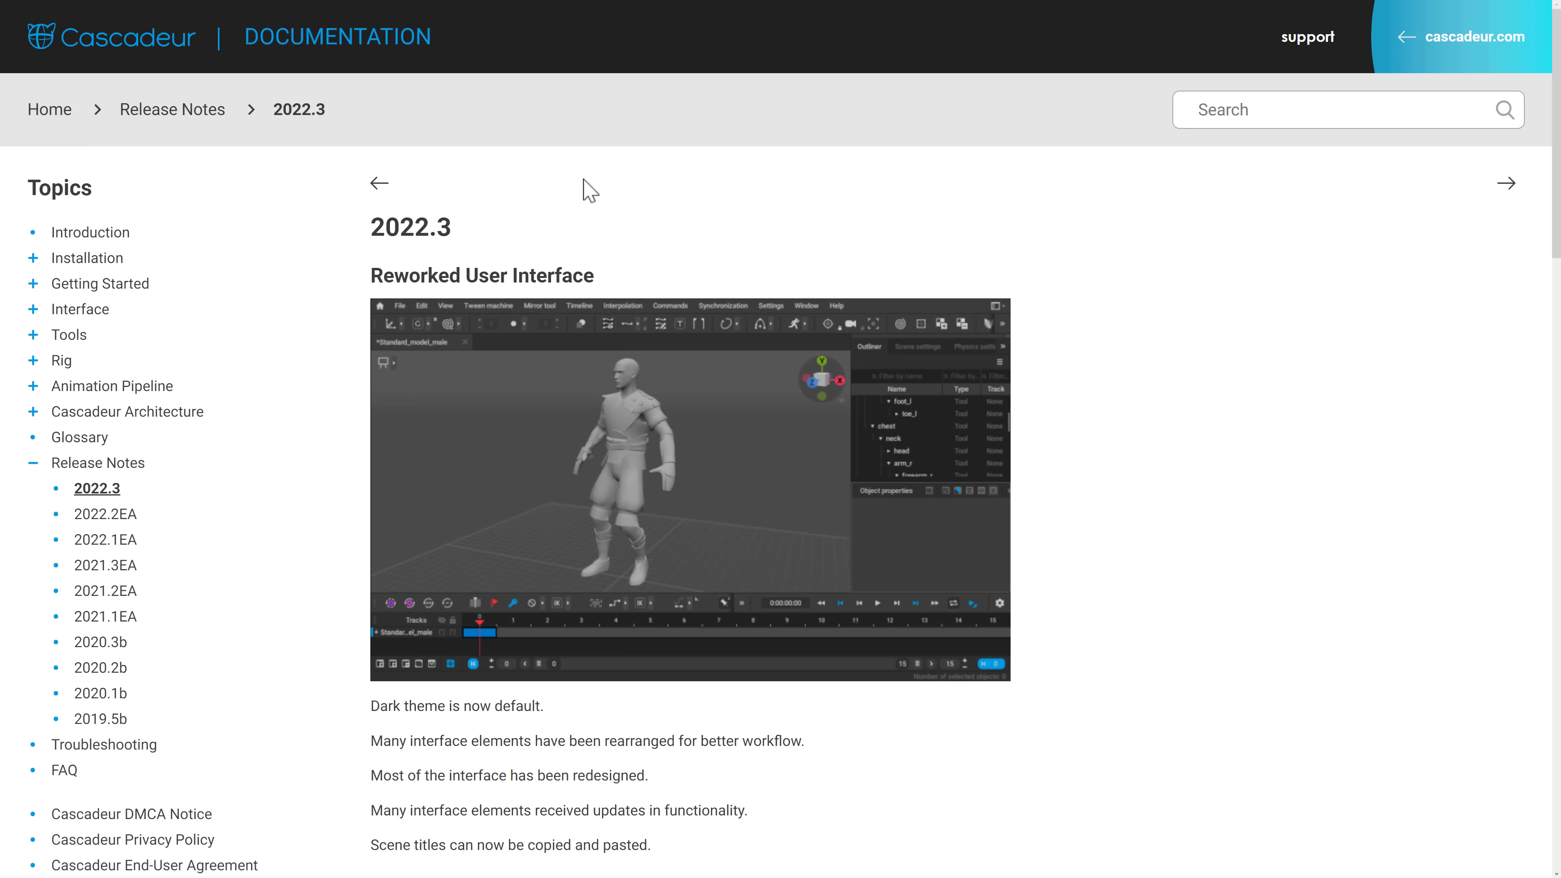
pyautogui.scroll(-20, 920, 515)
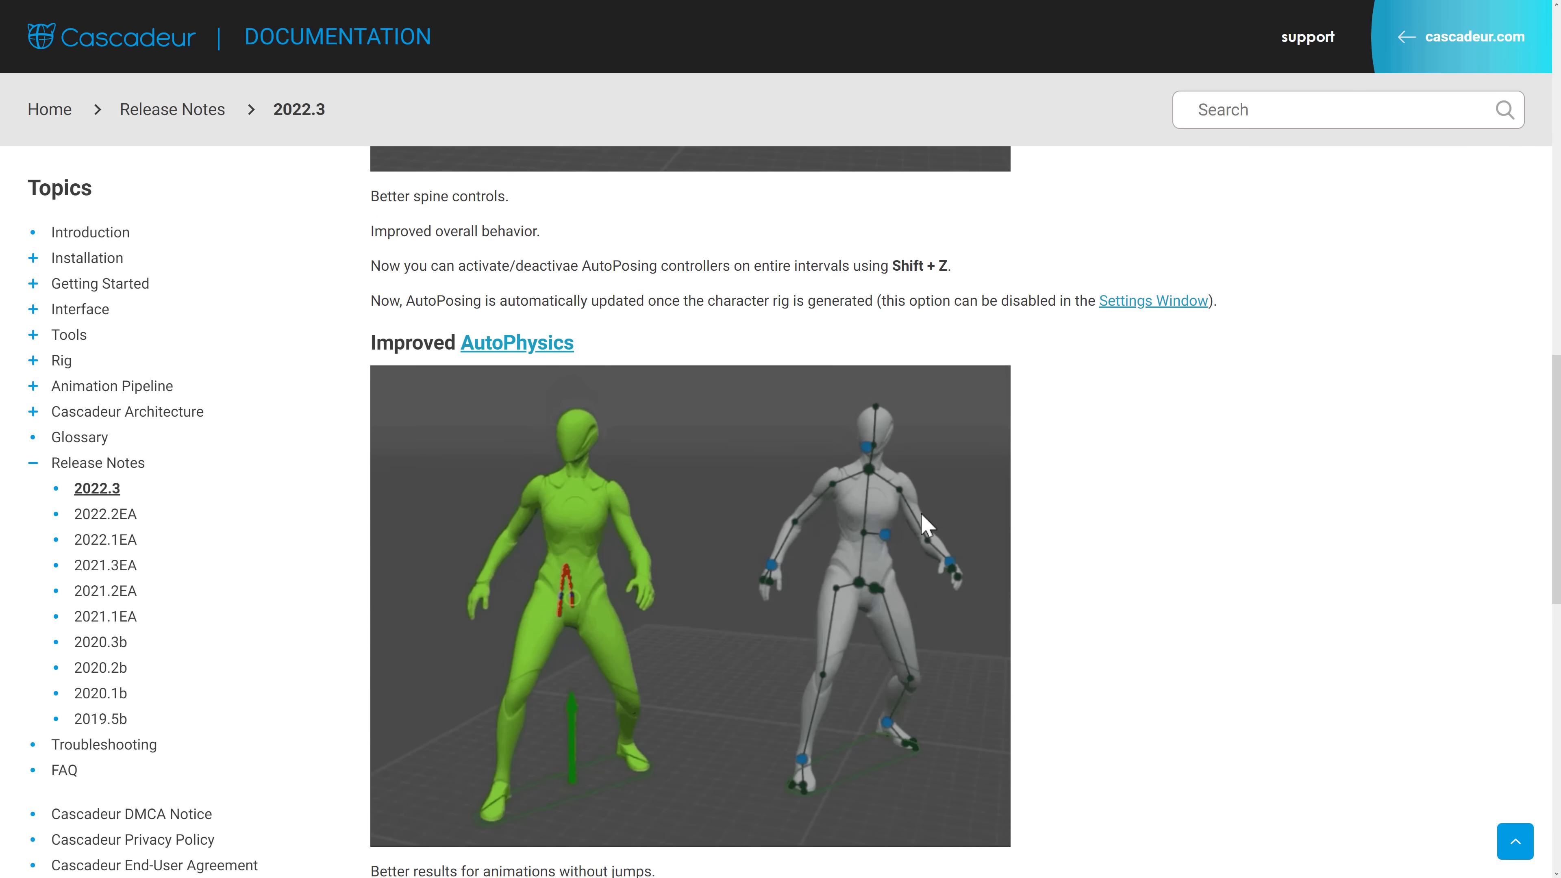
pyautogui.scroll(-10, 920, 515)
pyautogui.scroll(20, 921, 520)
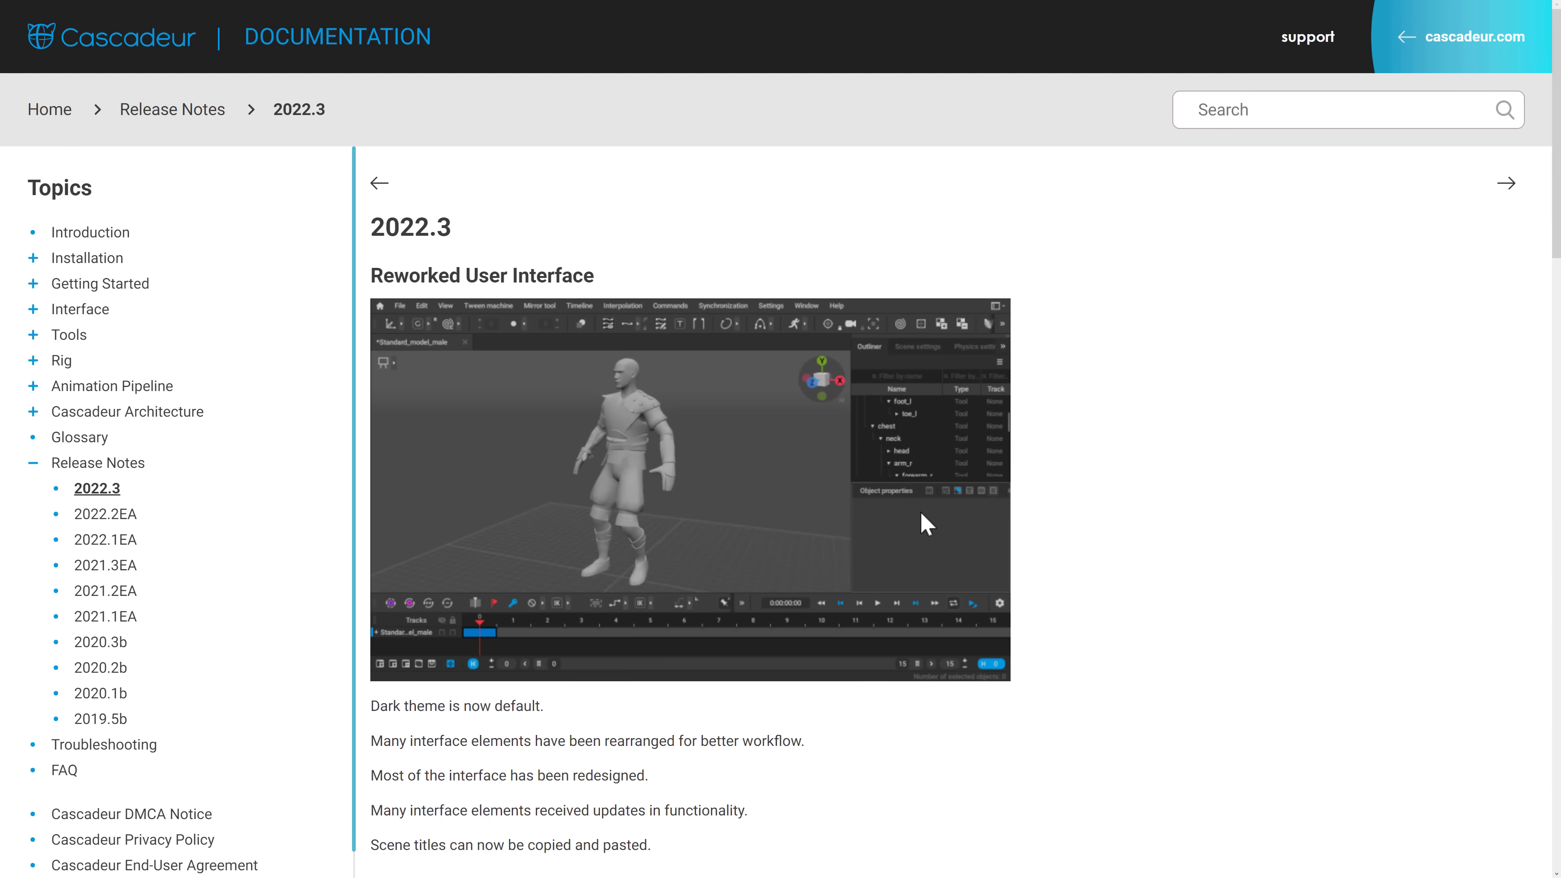
pyautogui.hotkey('alt', 'Left')
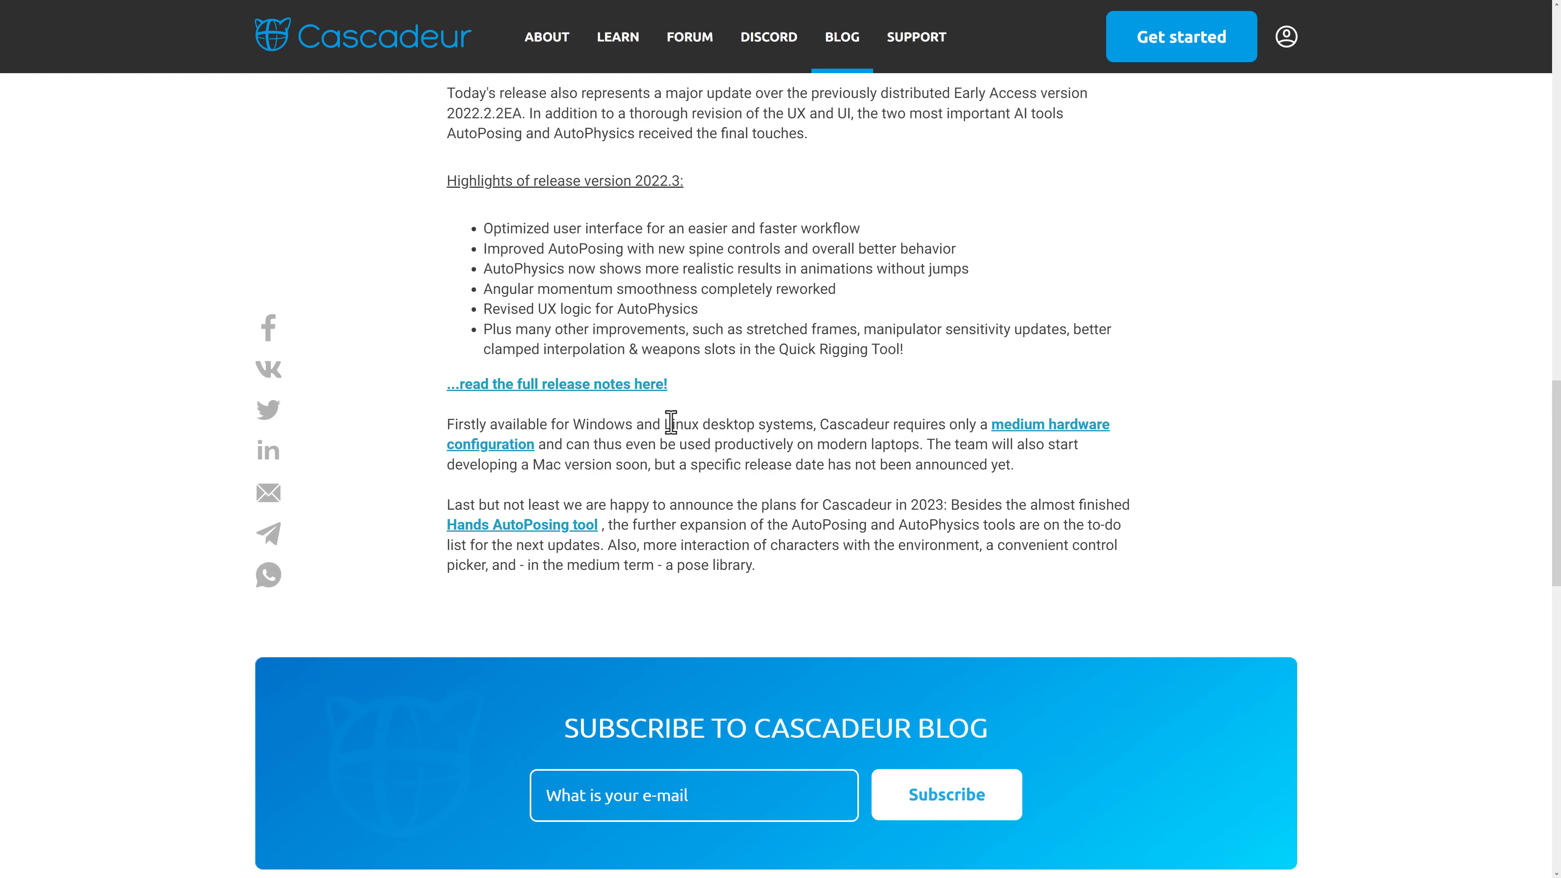
pyautogui.scroll(-1, 619, 429)
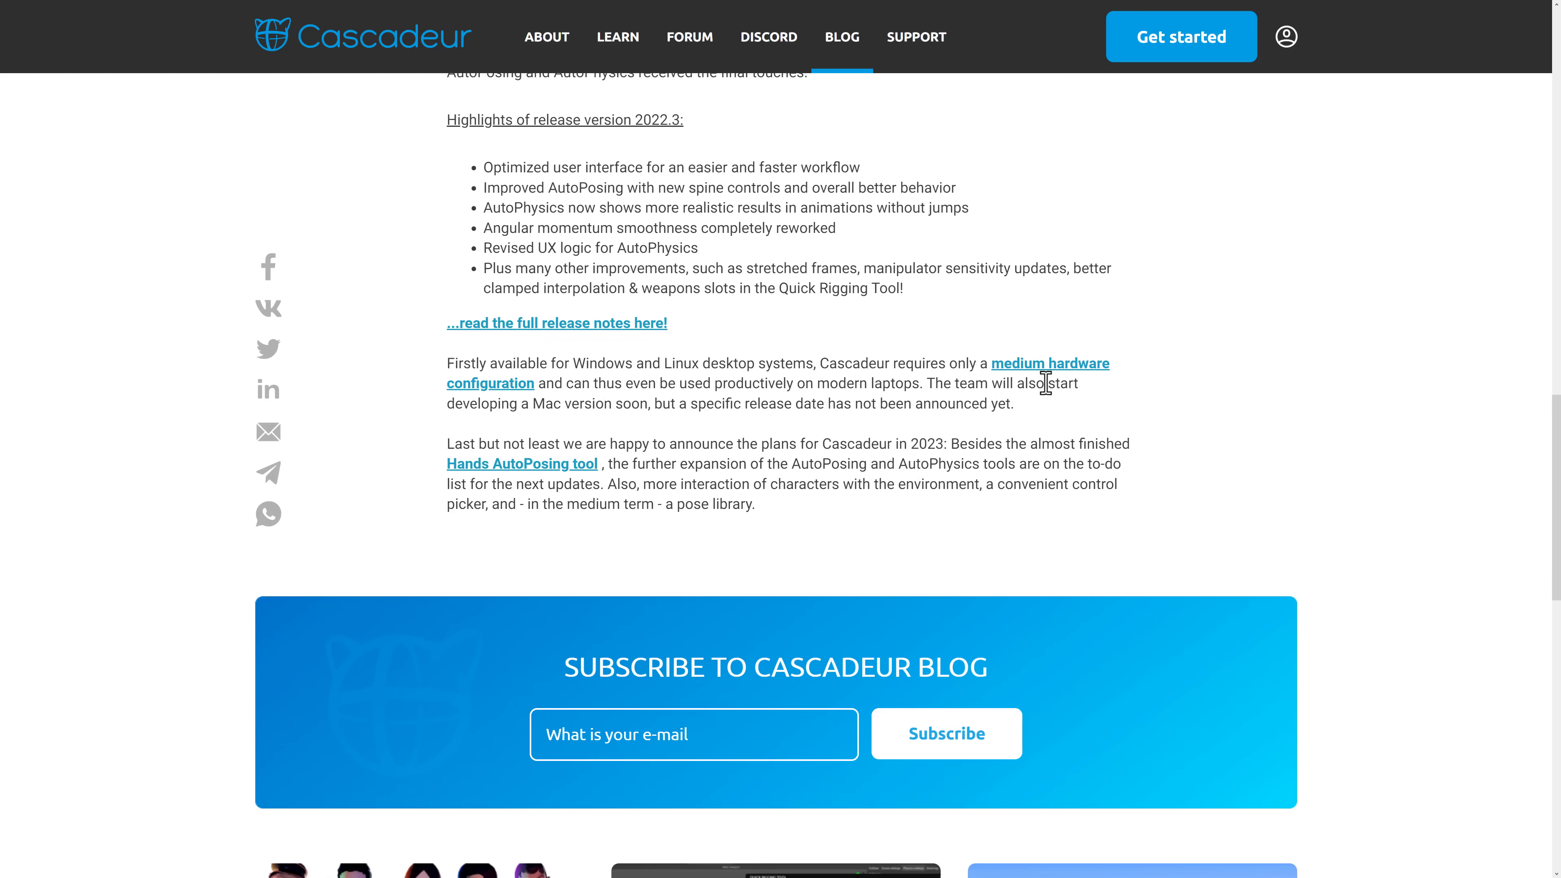
pyautogui.moveTo(1013, 406); pyautogui.dragTo(887, 388)
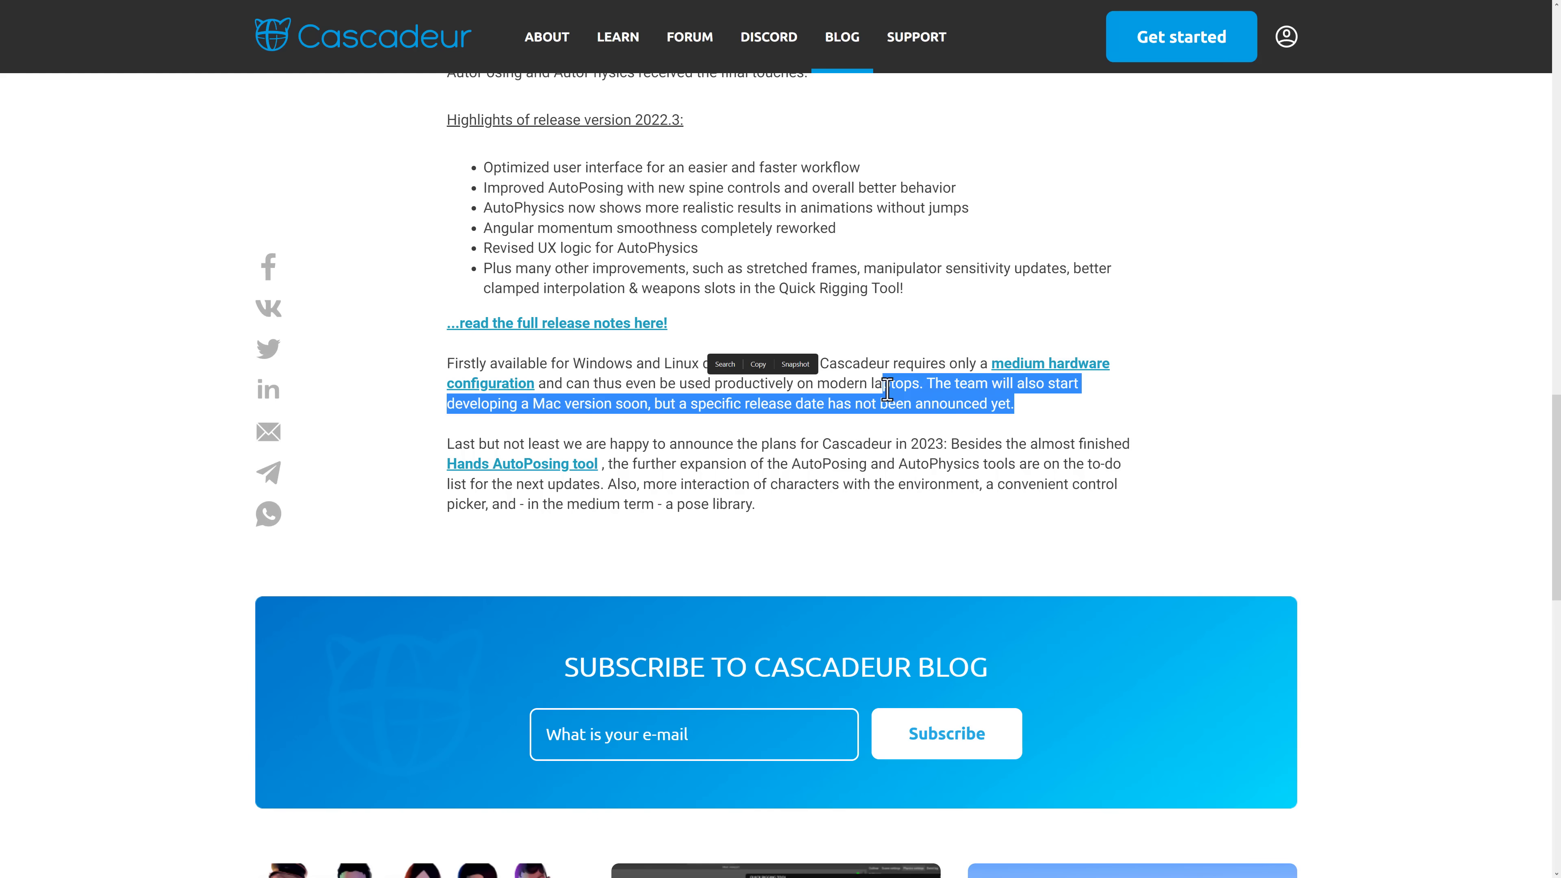
pyautogui.moveTo(679, 404); pyautogui.dragTo(1011, 405)
pyautogui.click(1021, 417)
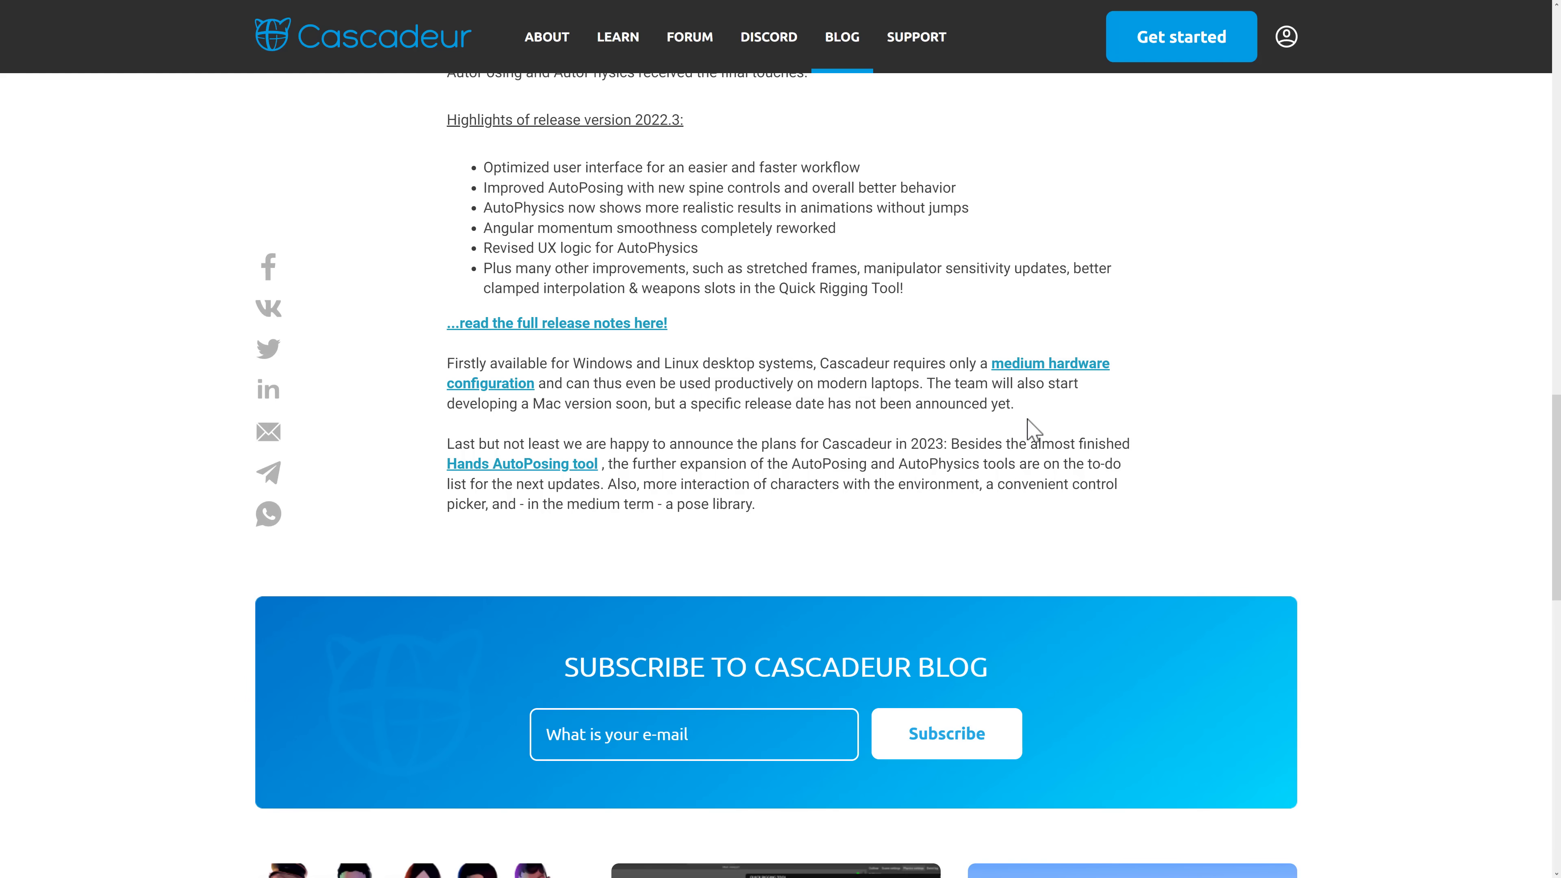
pyautogui.scroll(-1, 990, 431)
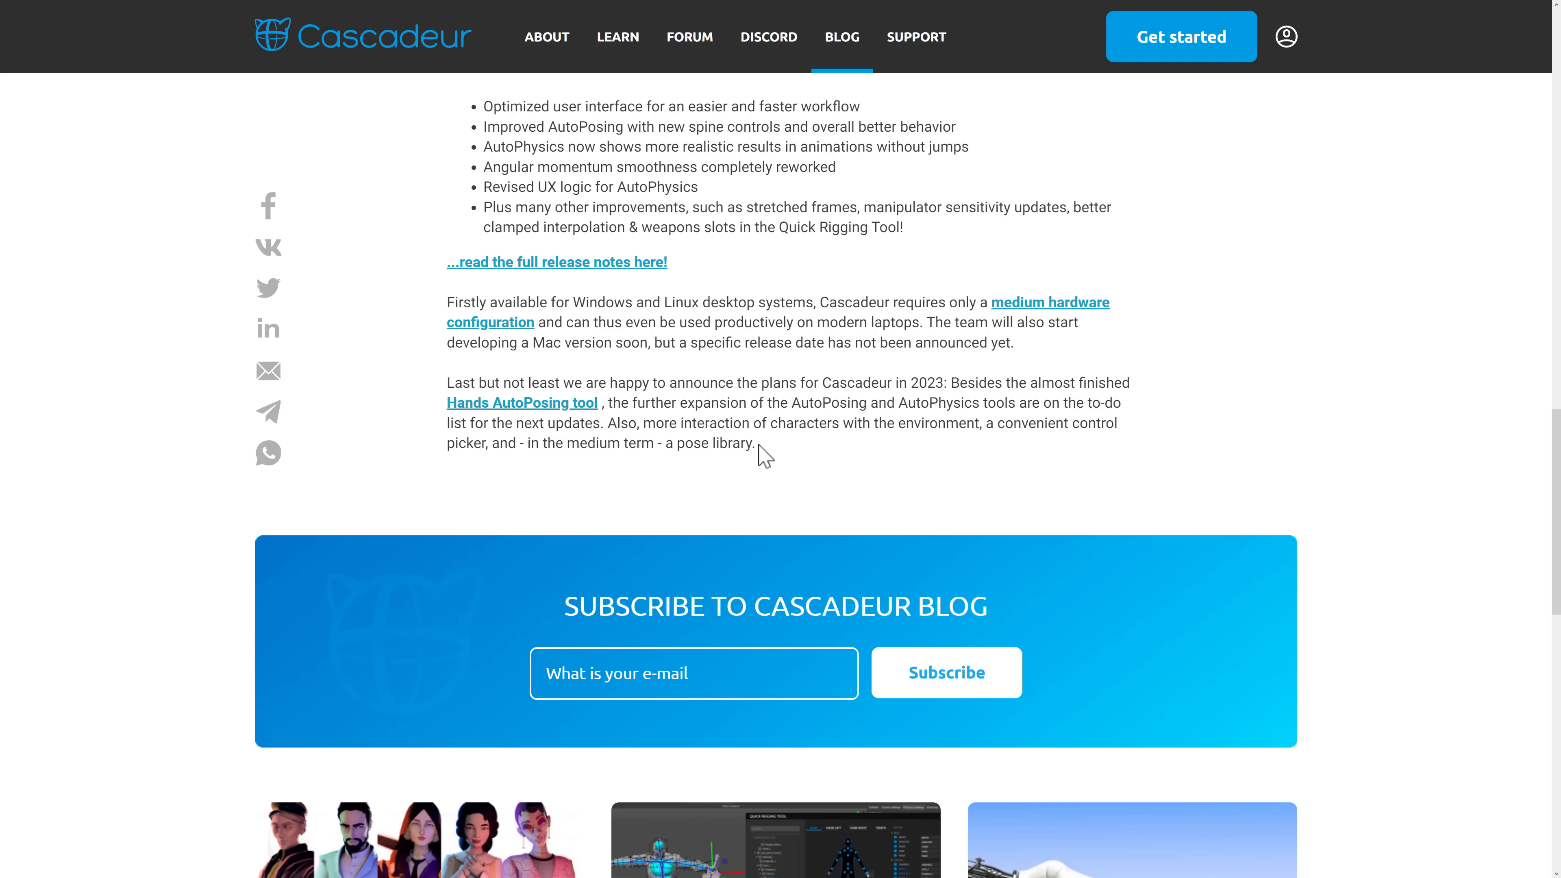
# Step: Open the pricing page, scroll to the plan cards, and highlight the Basic plan's <$100k/yr revenue condition
pyautogui.hotkey('ctrl', 'Tab')
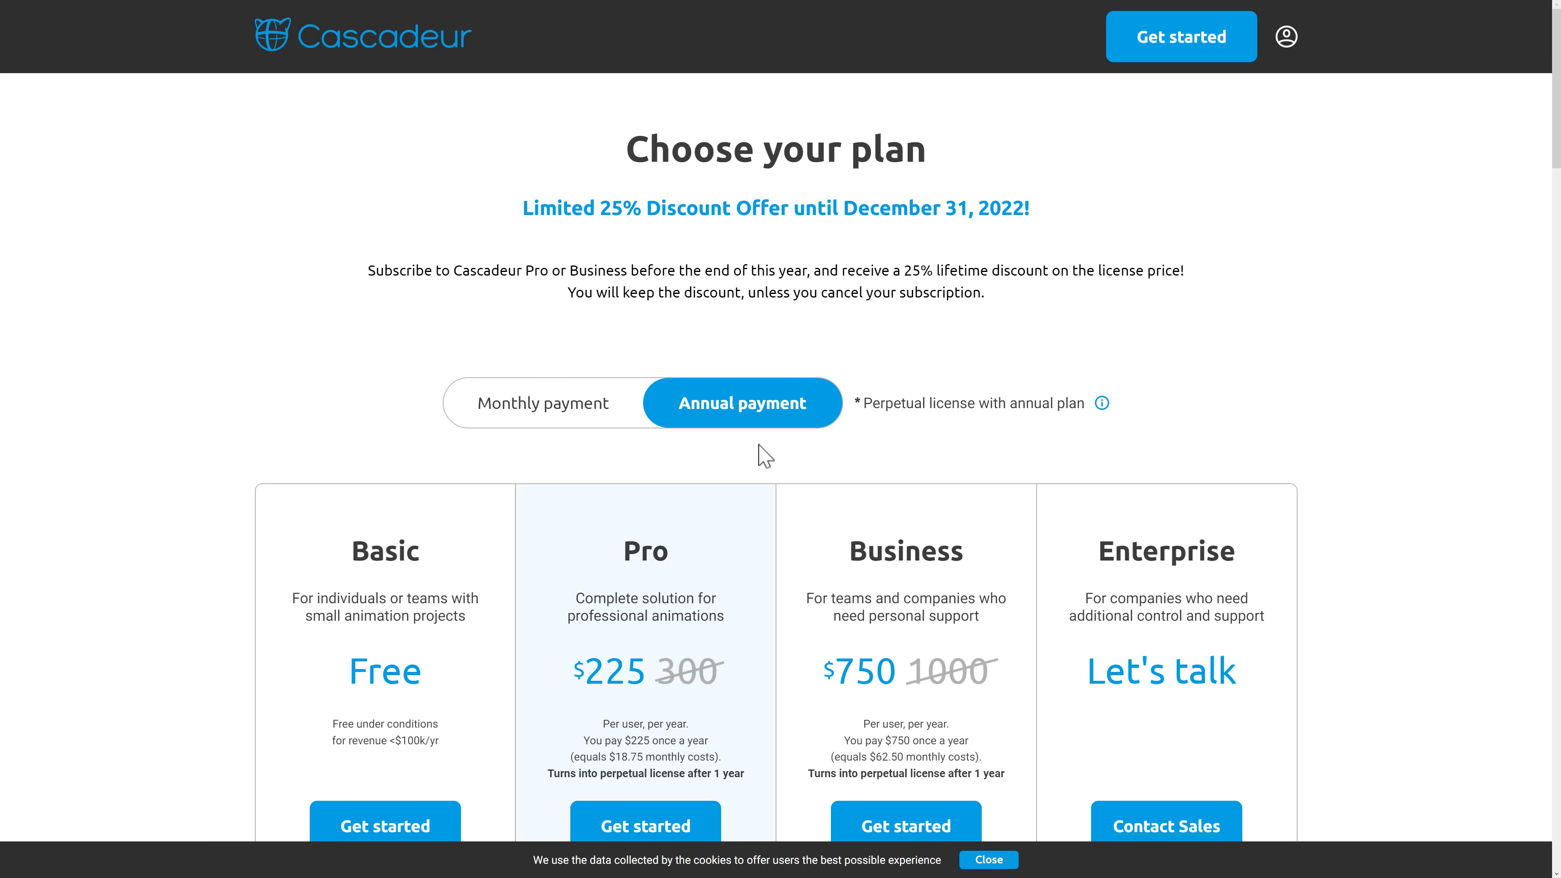
pyautogui.scroll(-1, 590, 393)
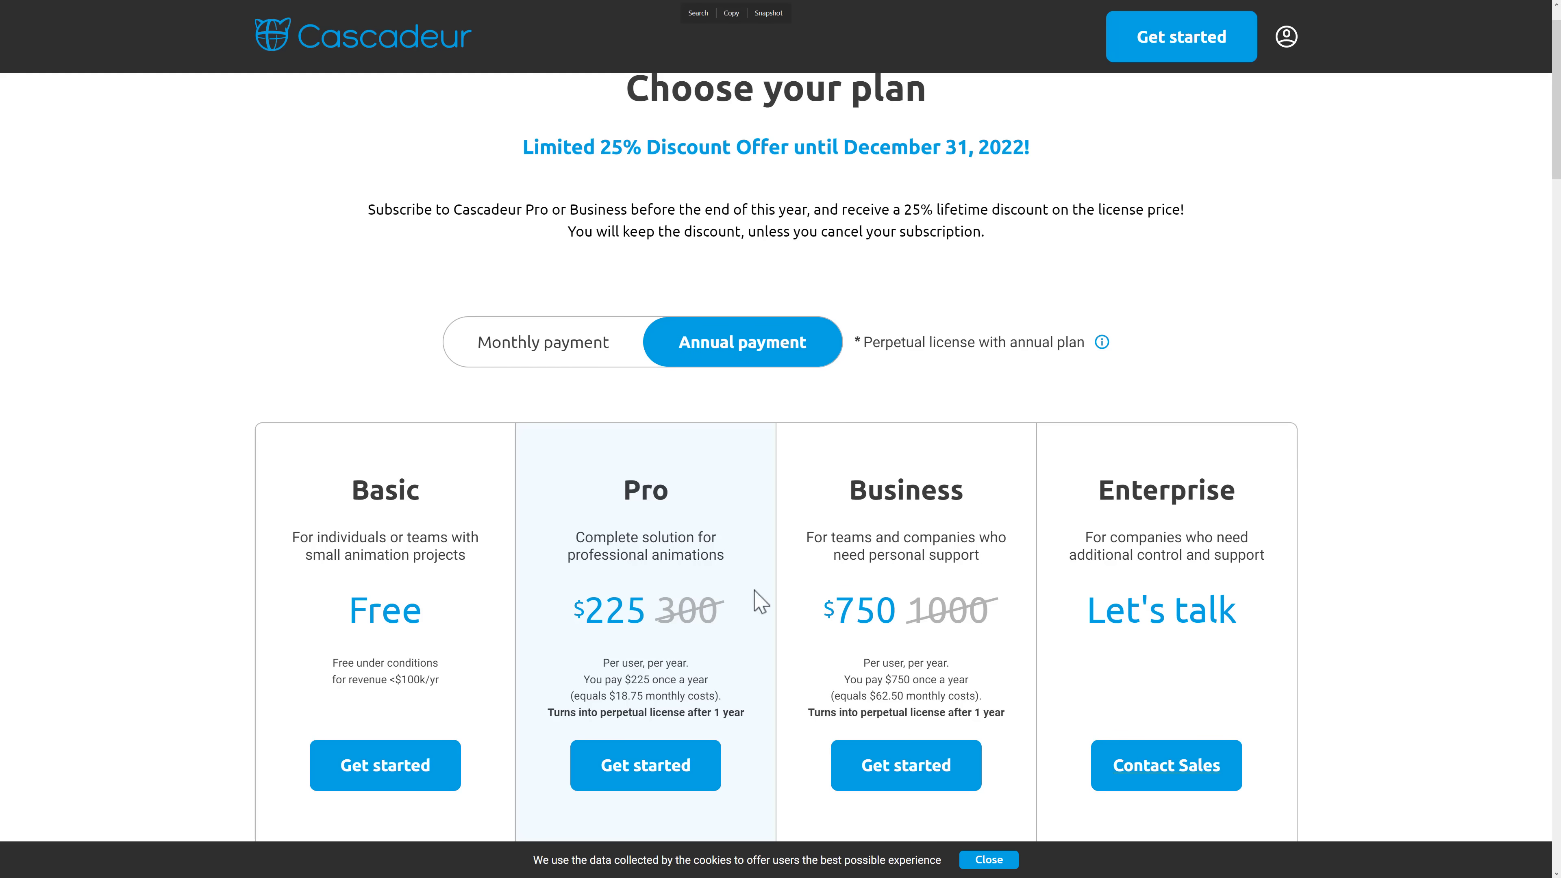
pyautogui.scroll(-1, 844, 588)
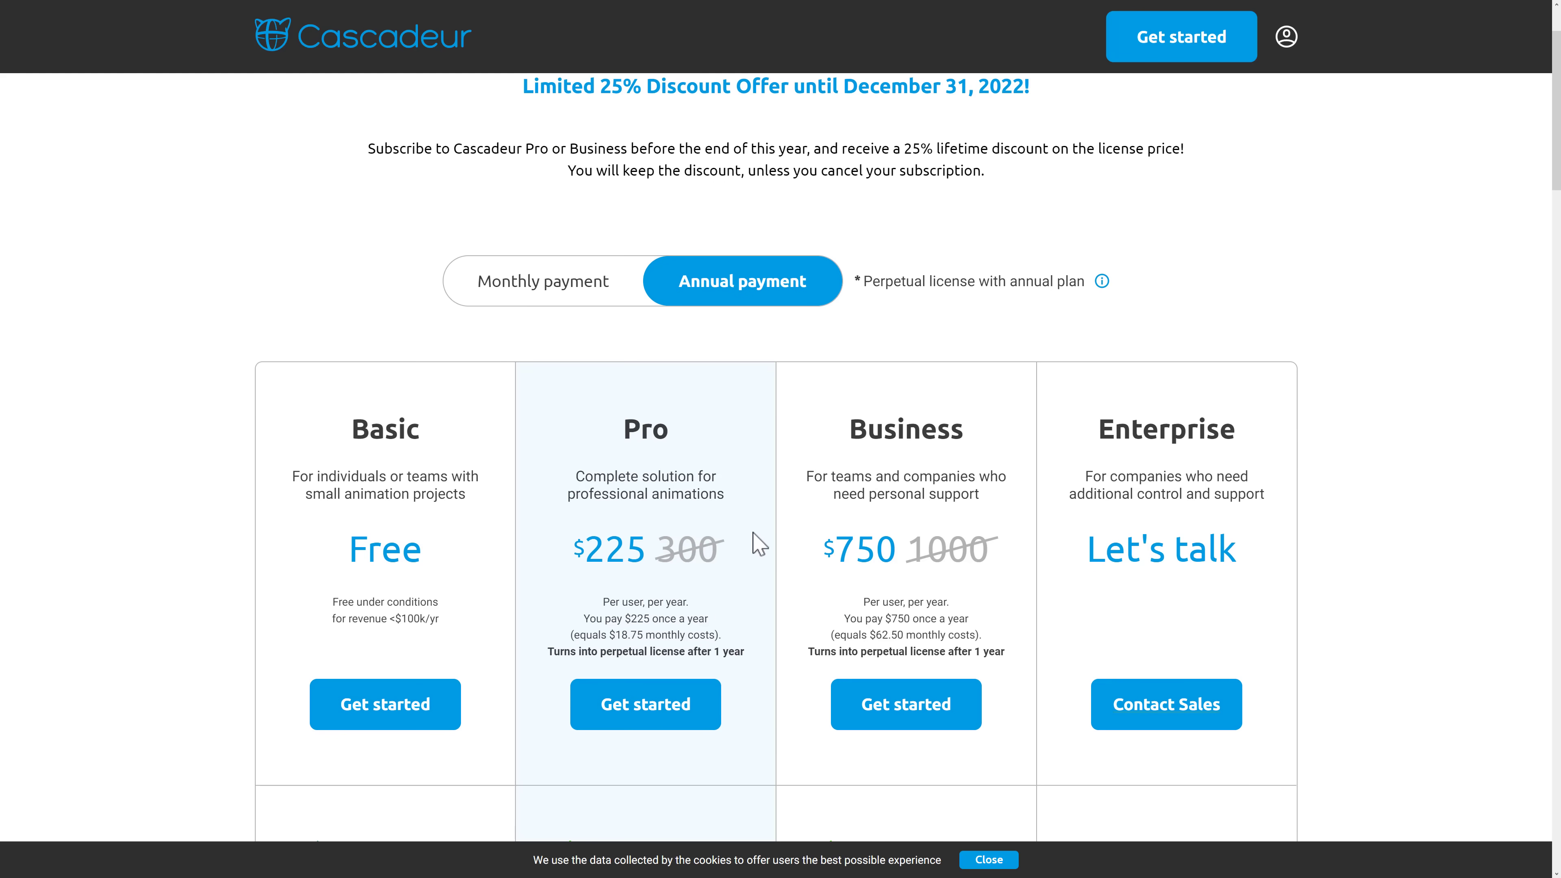
pyautogui.scroll(-2, 760, 545)
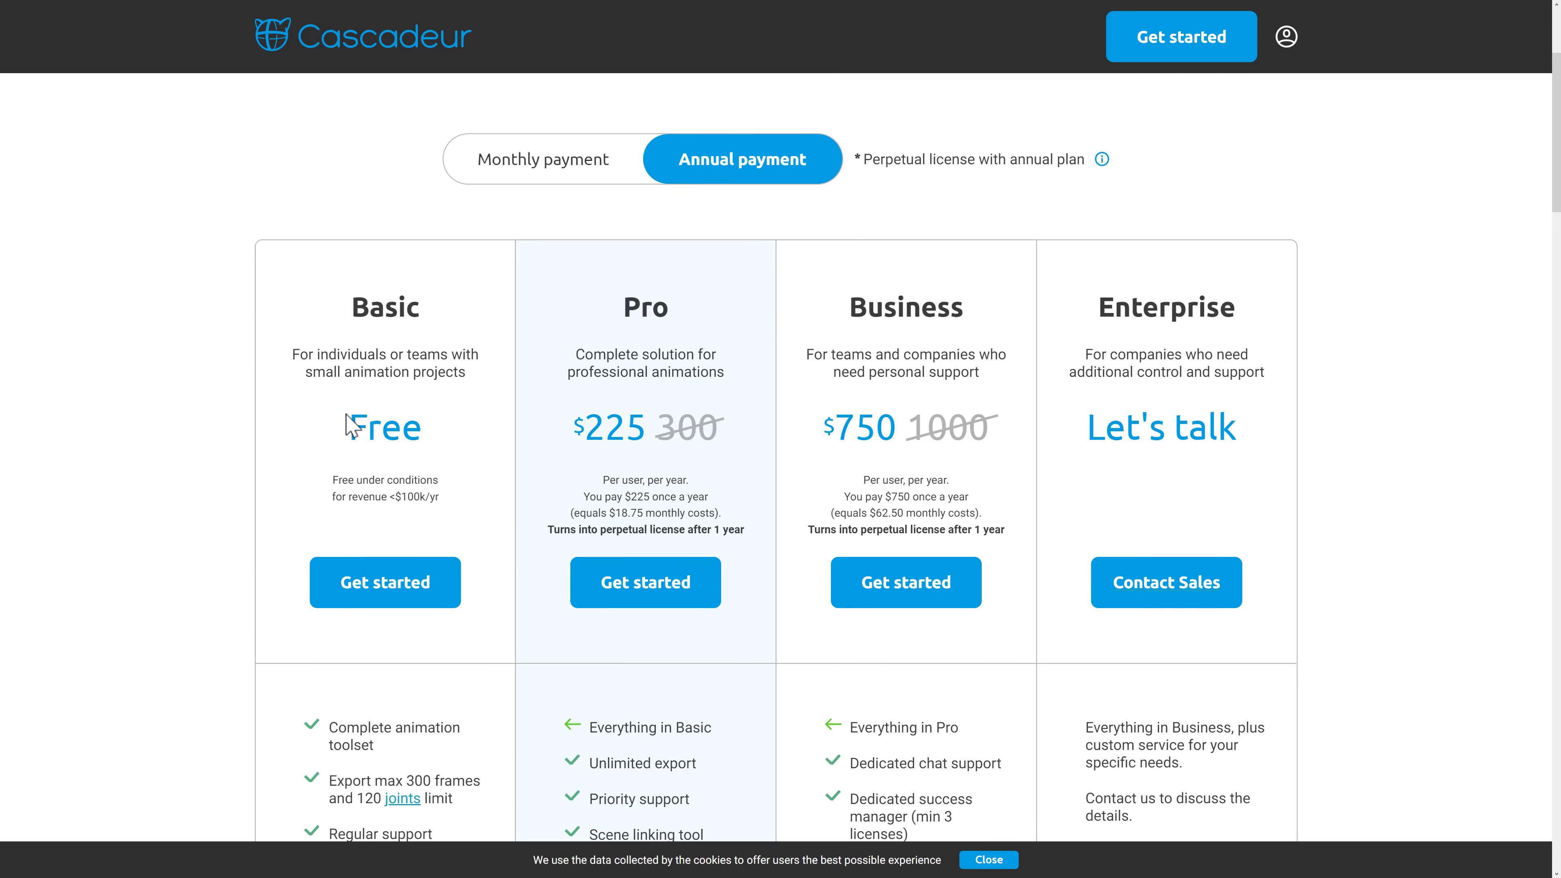
pyautogui.moveTo(346, 497); pyautogui.dragTo(439, 496)
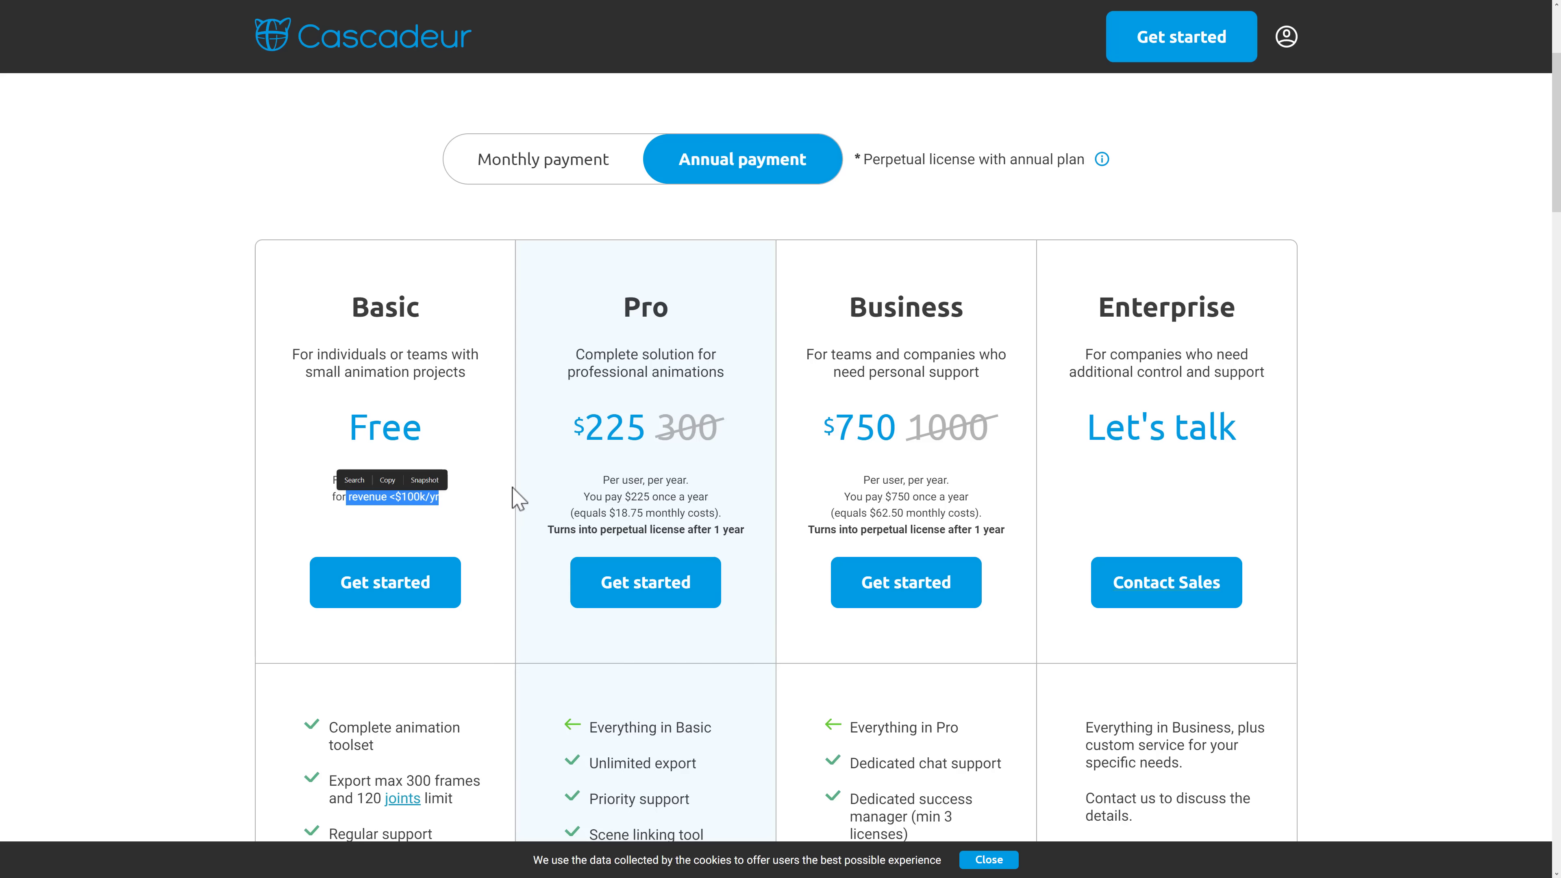
pyautogui.click(594, 489)
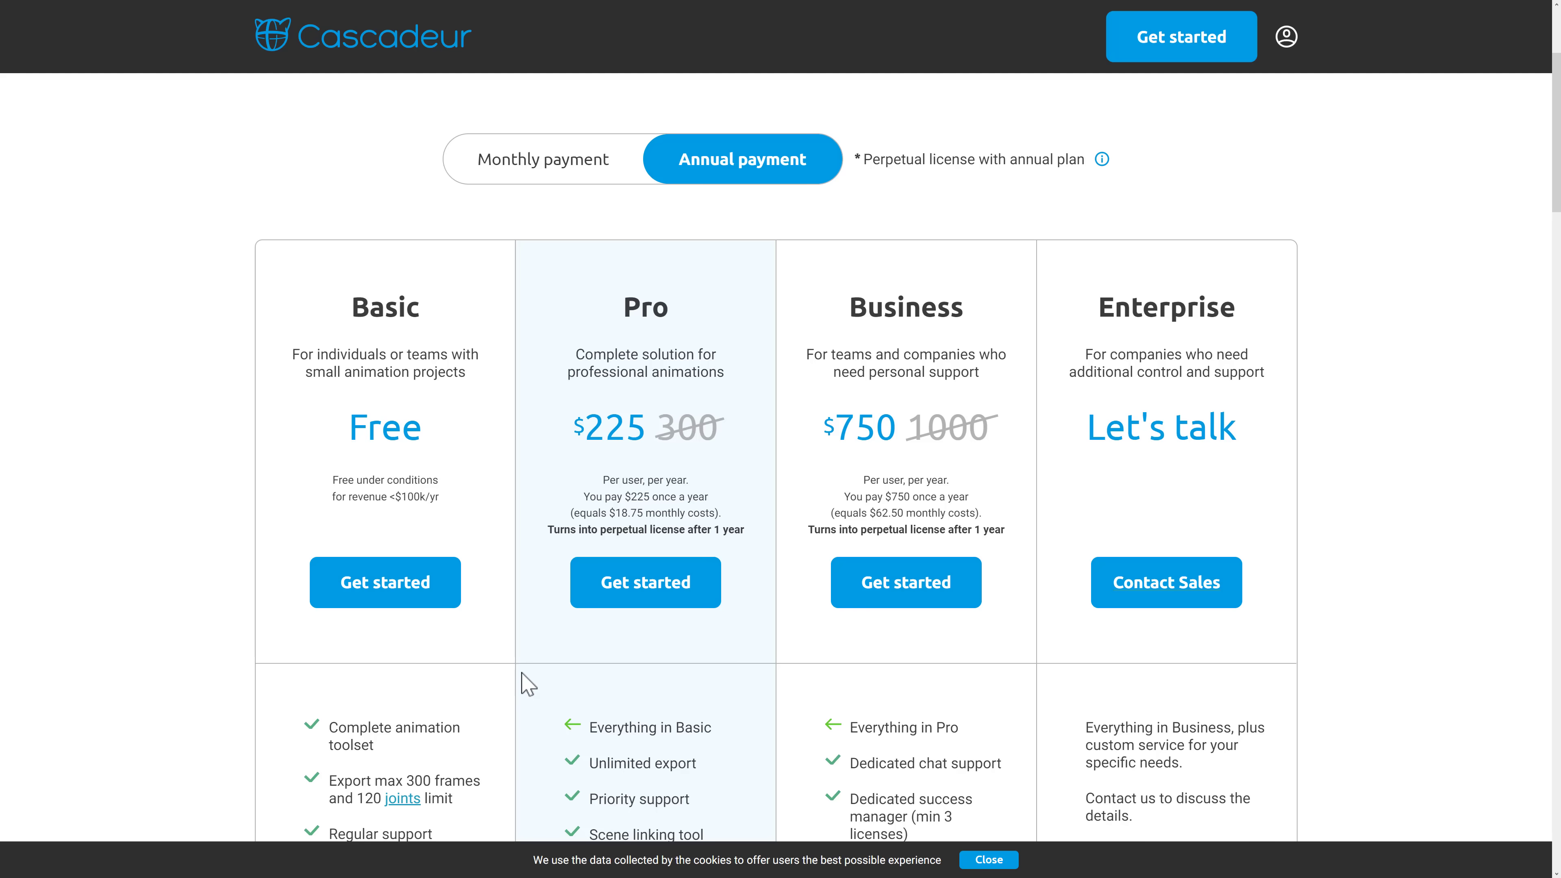
# Step: Highlight the Pro plan's $225 annual price, then clear the selection
pyautogui.scroll(1, 662, 522)
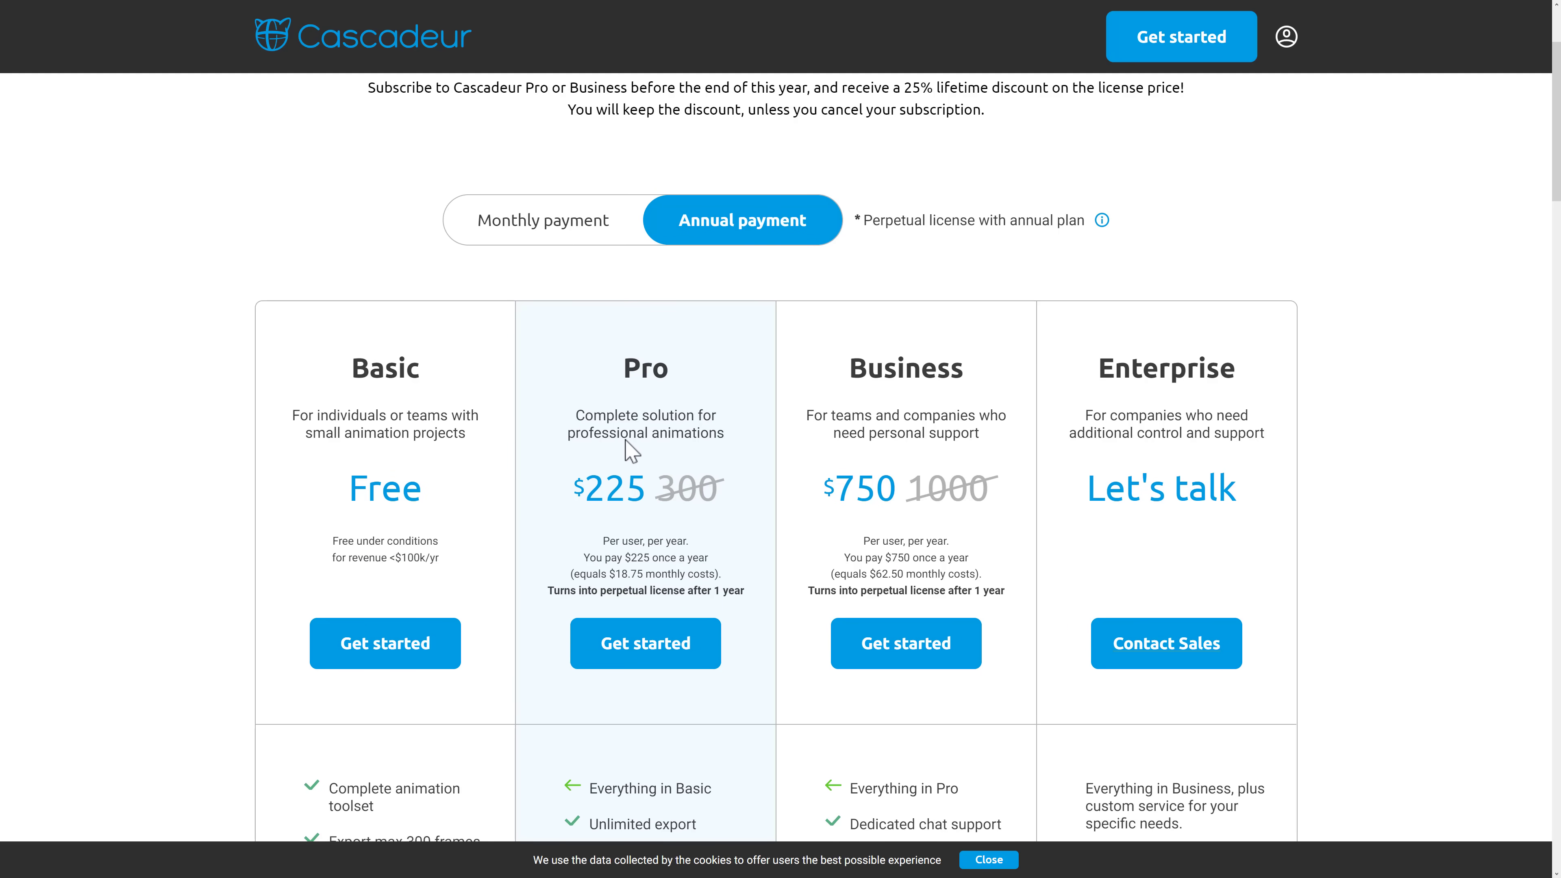
pyautogui.moveTo(587, 486); pyautogui.dragTo(646, 489)
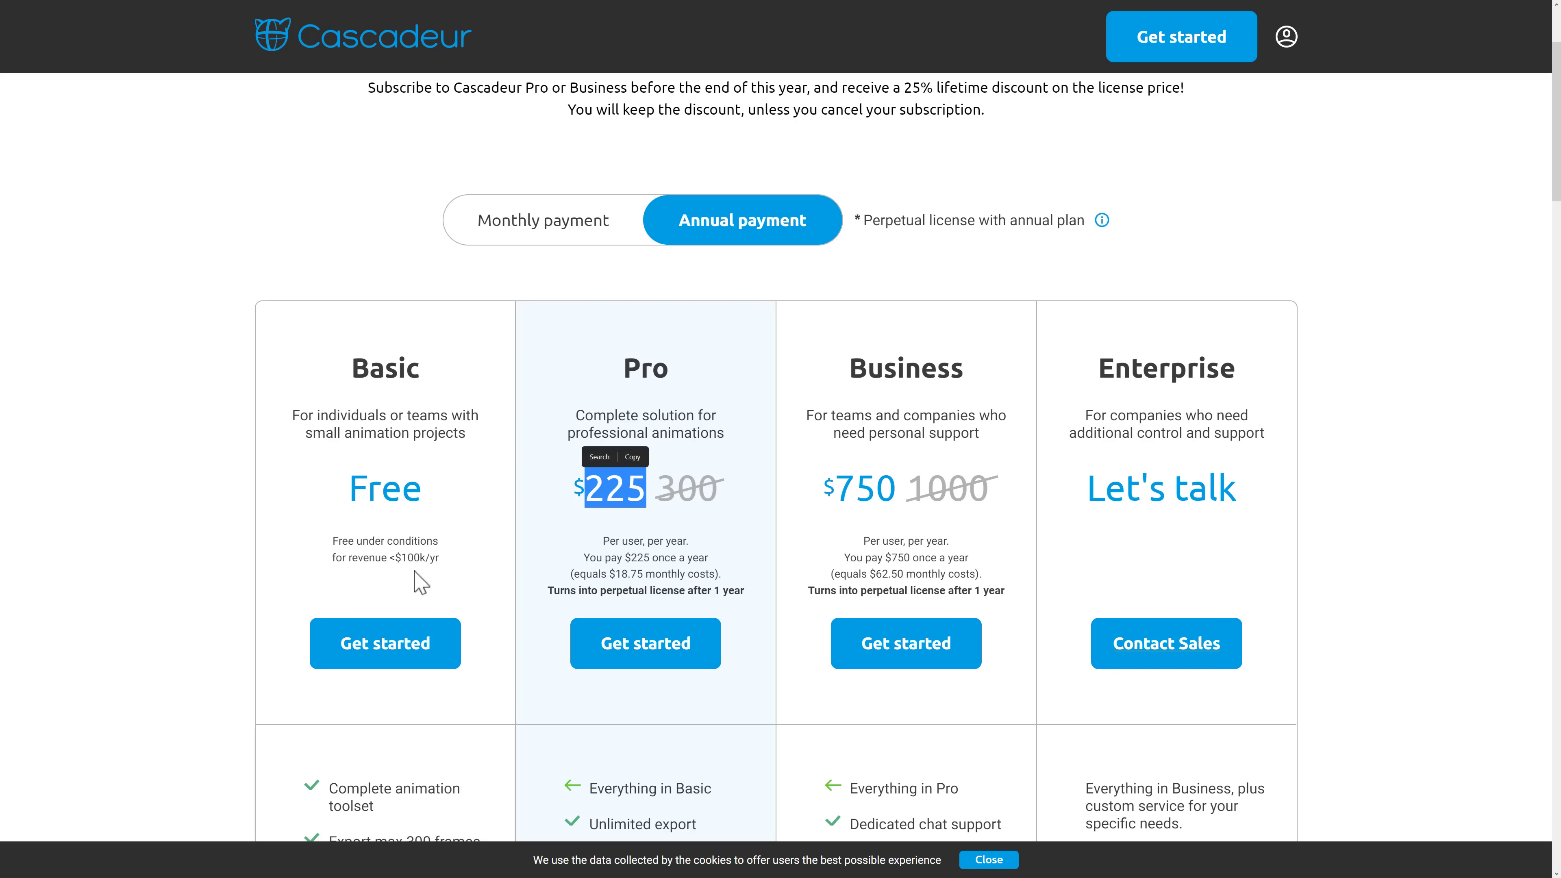
pyautogui.doubleClick(624, 476)
pyautogui.scroll(-2, 959, 490)
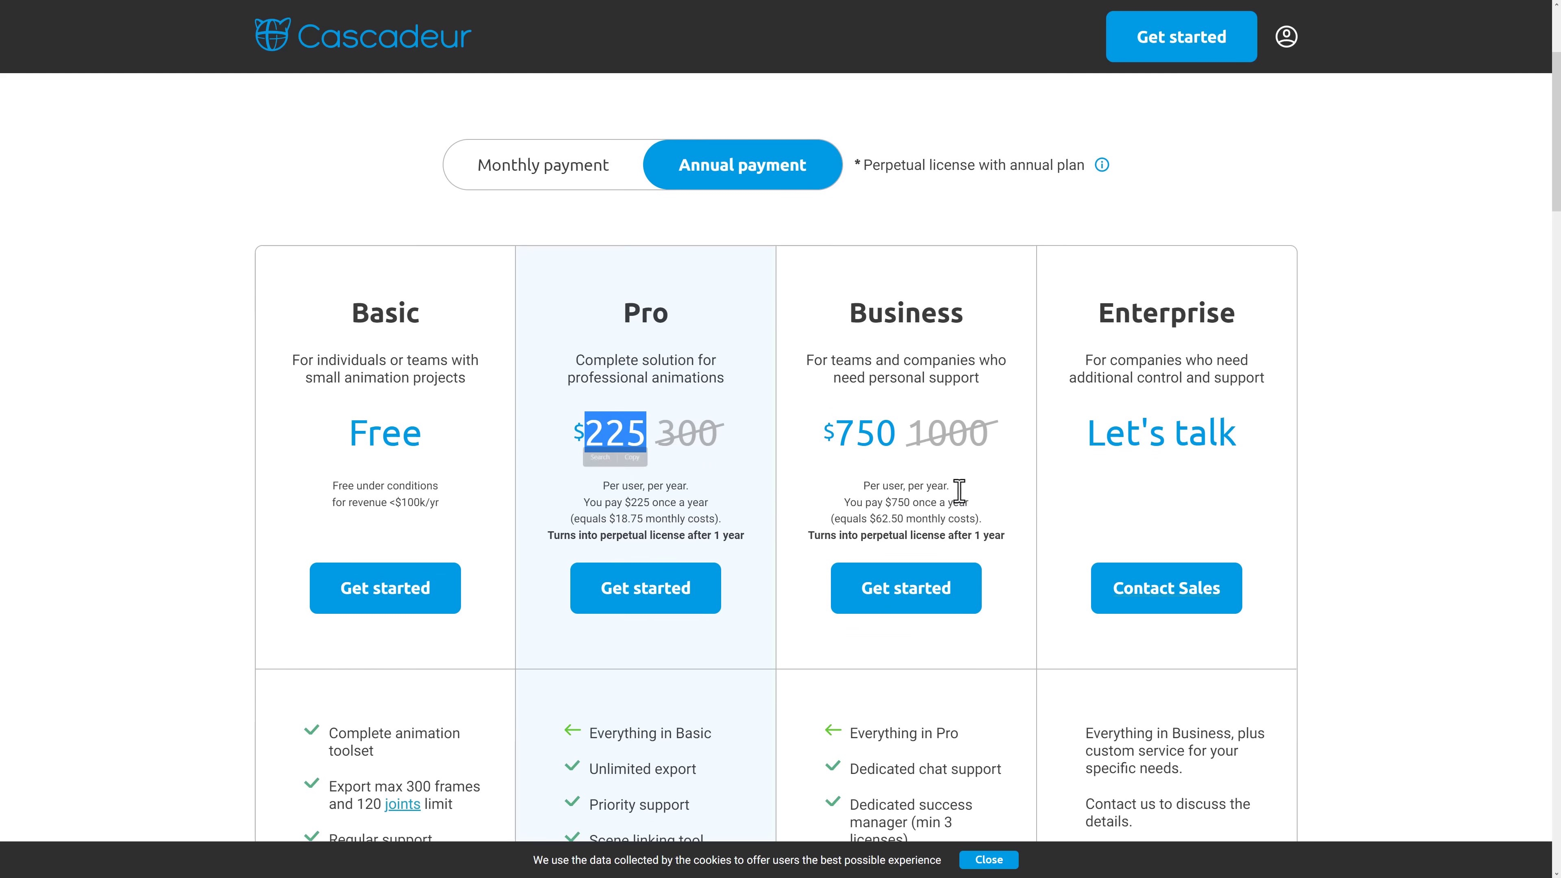
pyautogui.click(744, 452)
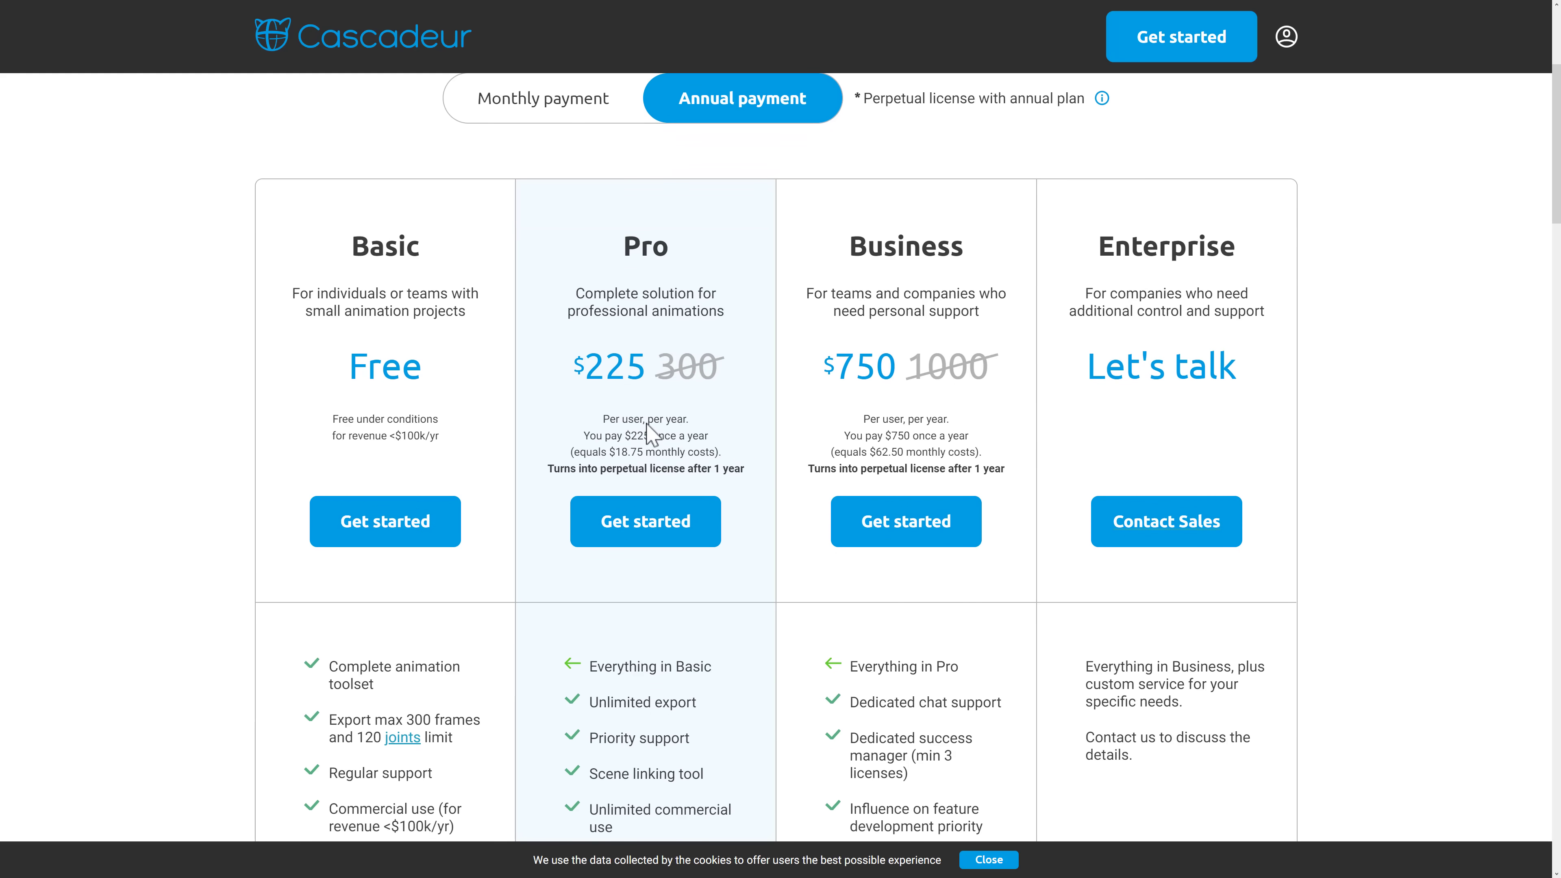